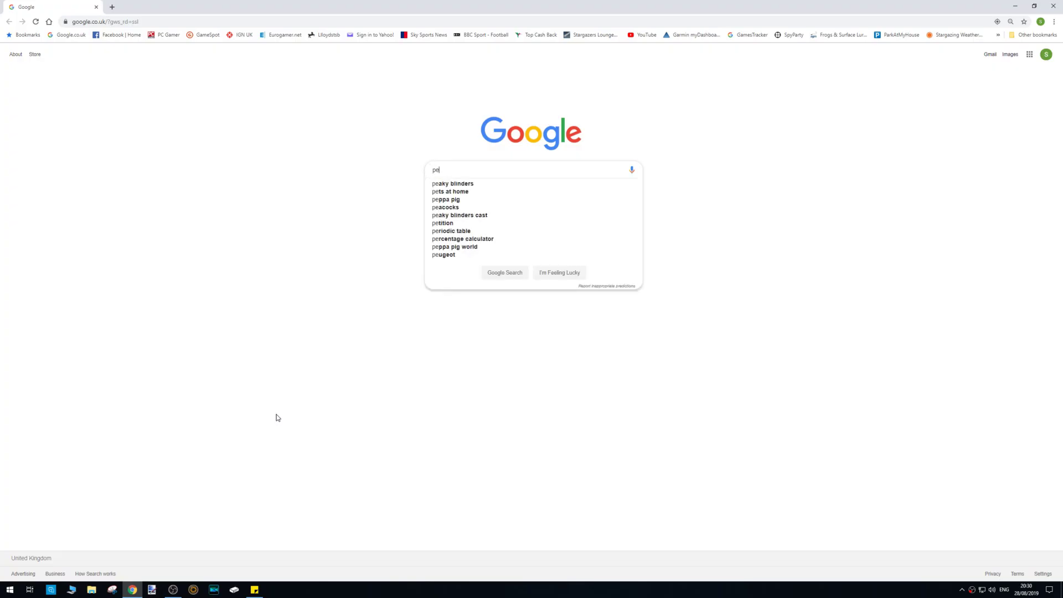
Search Google for 'pes 2020 demo evo' and find the pes.social EvoPatch 1.0 result
{"action": "type", "text": " demo evo"}
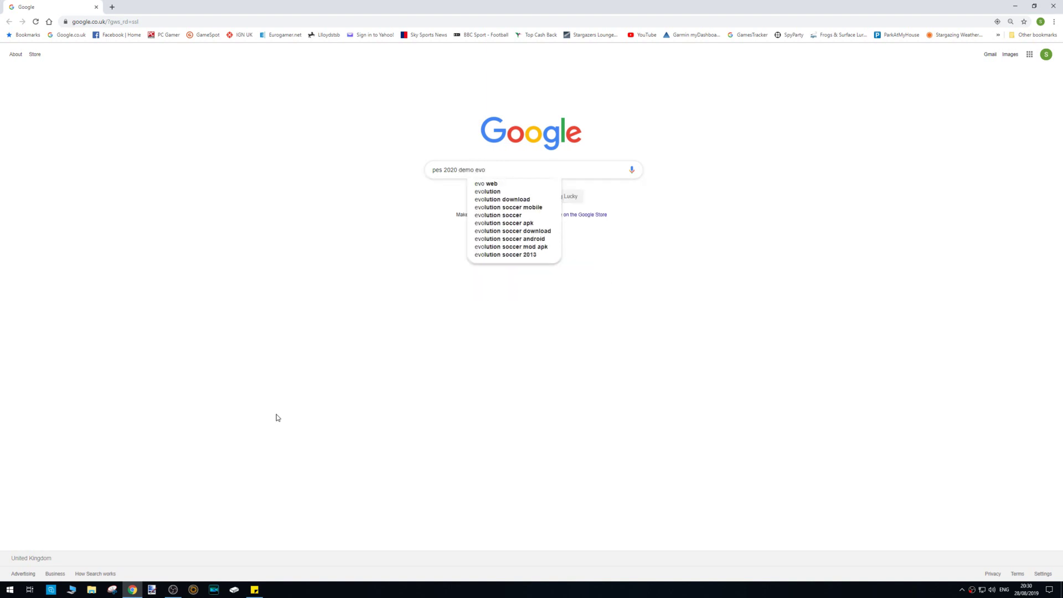
{"action": "key", "text": "Return"}
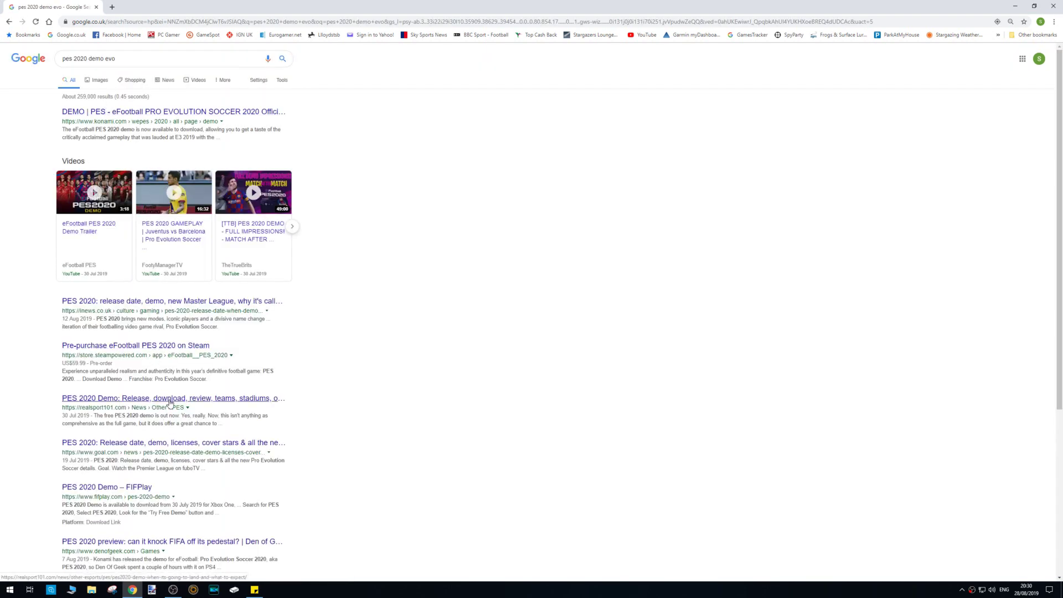
{"action": "scroll", "coordinate": [169, 401], "scroll_direction": "down", "scroll_amount": 2}
{"action": "scroll", "coordinate": [175, 402], "scroll_direction": "up", "scroll_amount": 2}
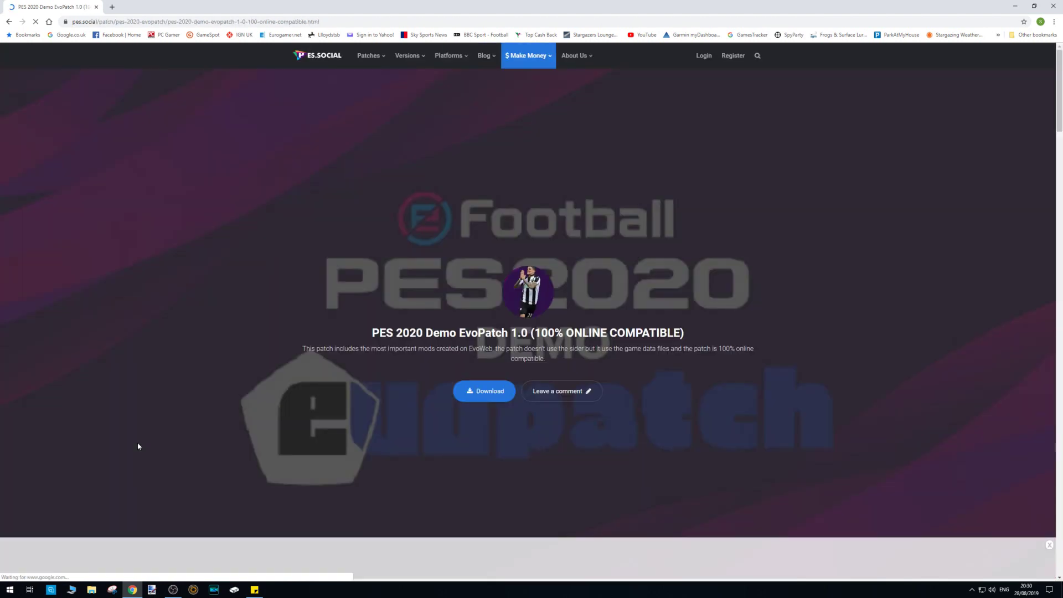
Go from the patch's download links to its MediaFire download page
{"action": "left_click", "coordinate": [486, 393]}
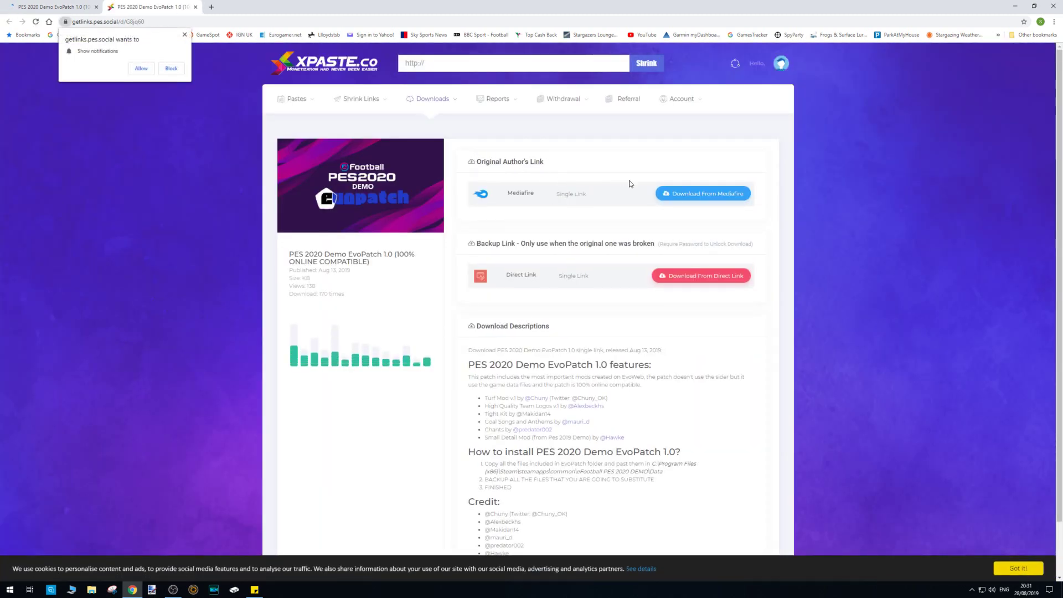
{"action": "left_click", "coordinate": [710, 198]}
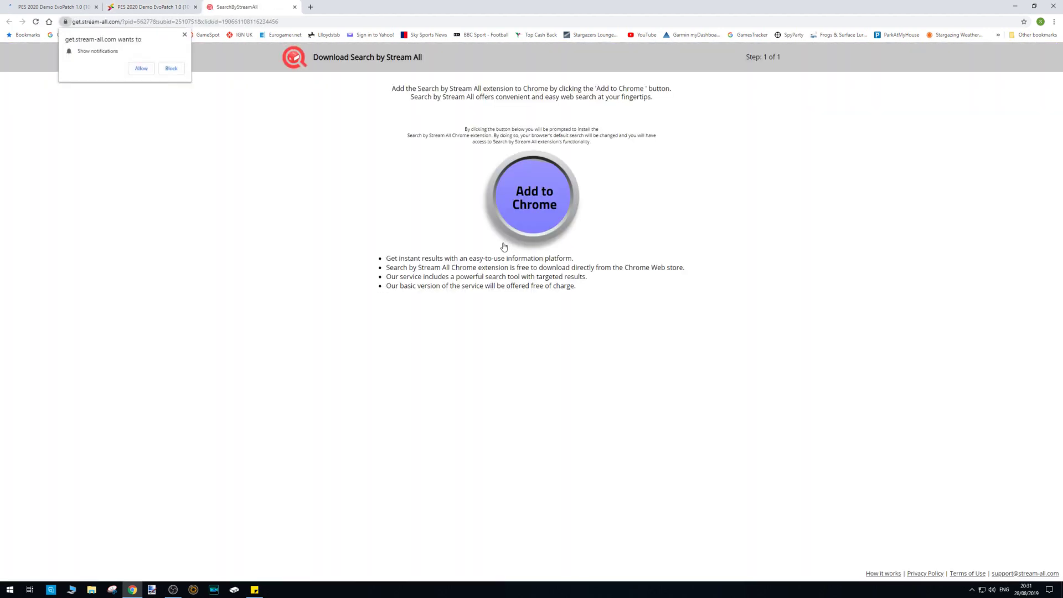
{"action": "left_click", "coordinate": [182, 7]}
{"action": "left_click", "coordinate": [713, 199]}
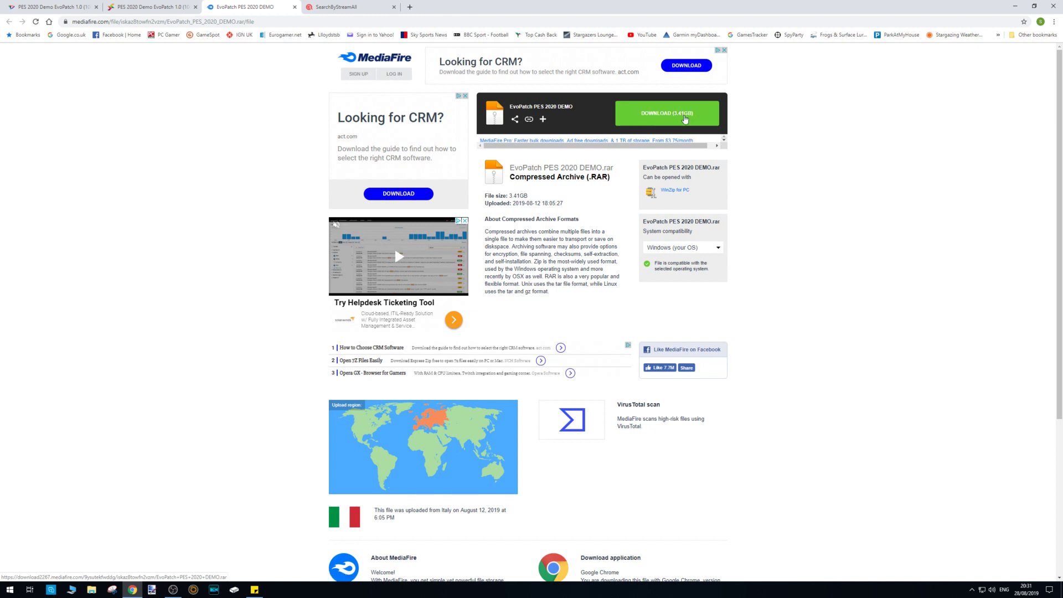
Start the 3.41GB EvoPatch PES 2020 DEMO.rar download and close the pop-up ad and ad tab
{"action": "left_click", "coordinate": [673, 121]}
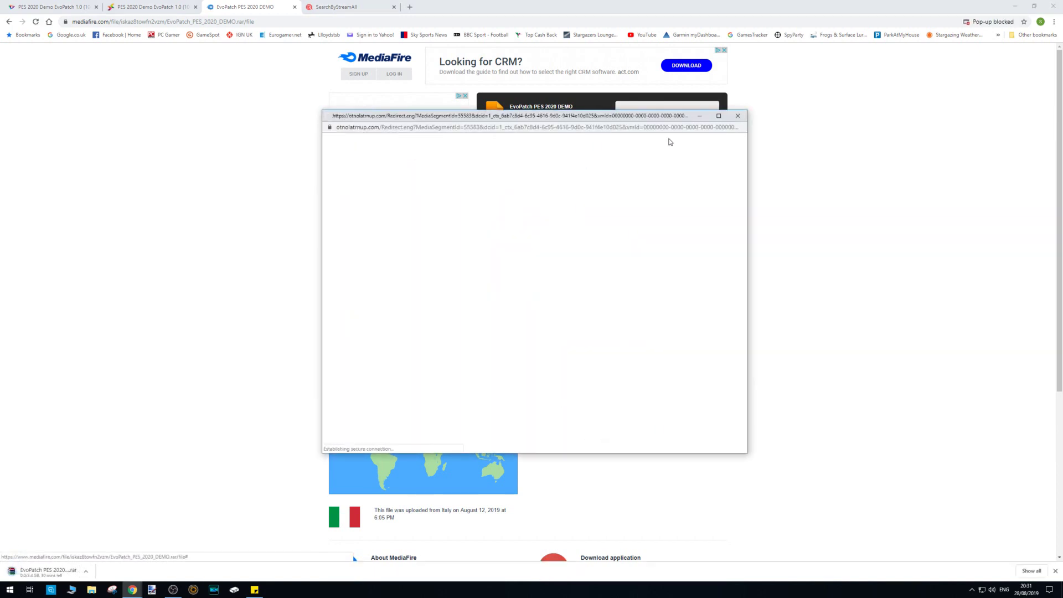
{"action": "left_click", "coordinate": [737, 116]}
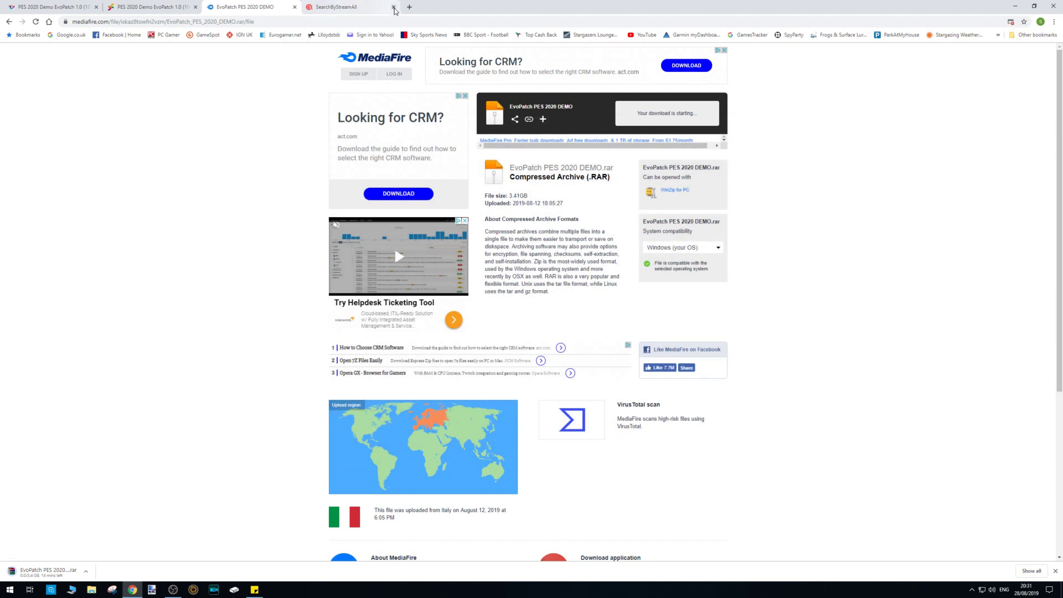
{"action": "left_click", "coordinate": [393, 7]}
{"action": "left_click", "coordinate": [179, 9]}
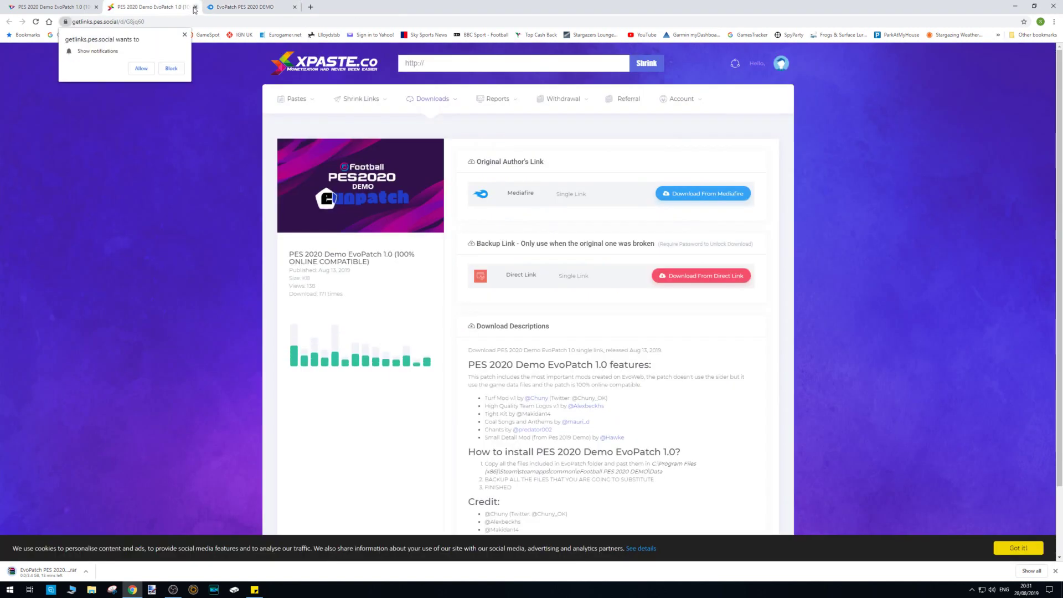
Close the patch tab and search Google for 'daniel frost bite turf demo pes 2020'
{"action": "left_click", "coordinate": [195, 6]}
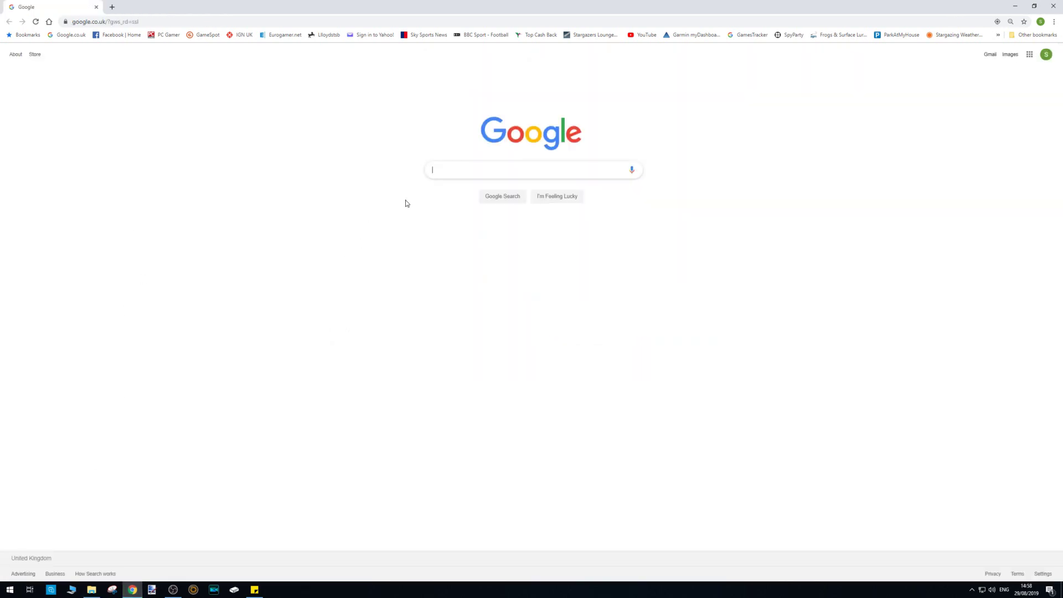
{"action": "type", "text": "daniel frost"}
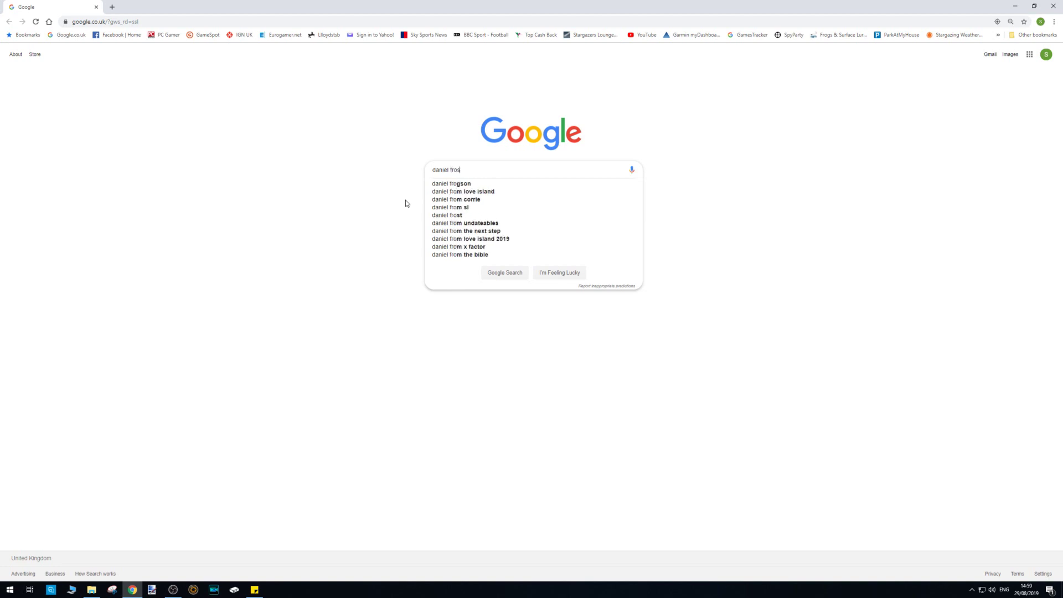
{"action": "type", "text": " bite turf demo"}
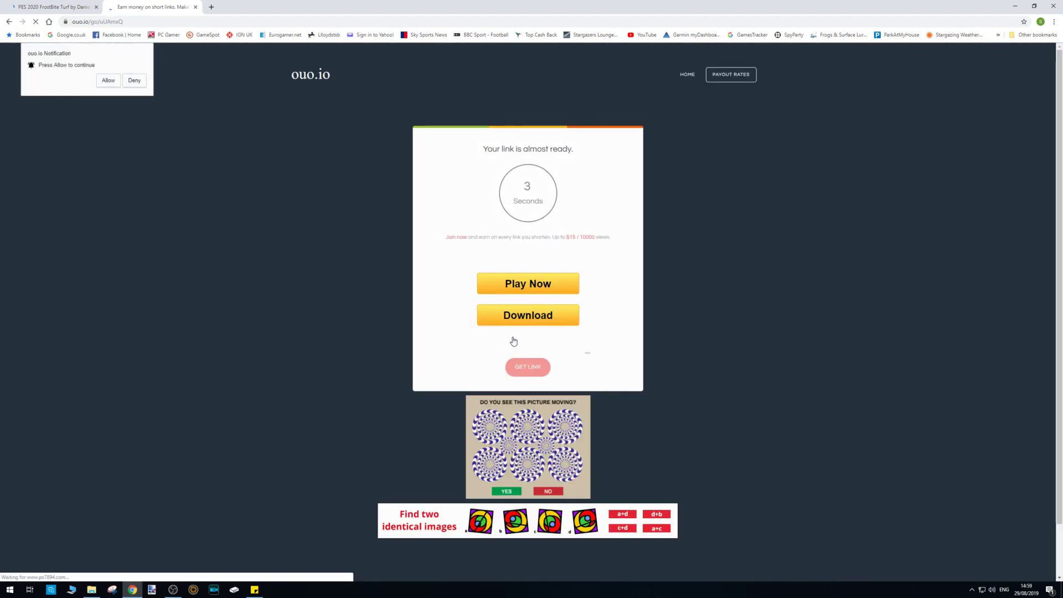
{"action": "scroll", "coordinate": [535, 202], "scroll_direction": "down", "scroll_amount": 1}
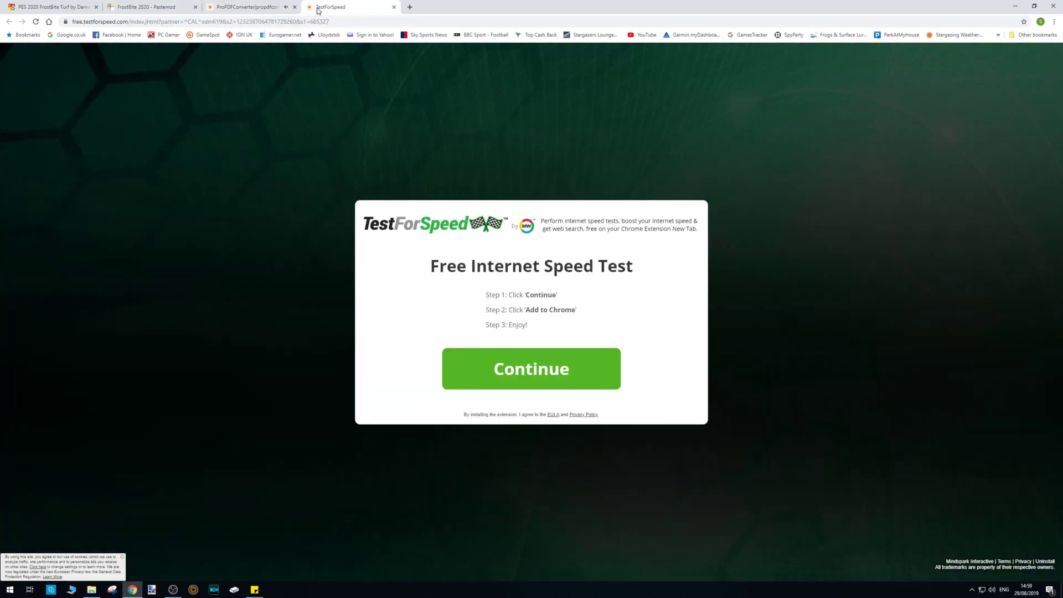
{"action": "left_click", "coordinate": [275, 9]}
Close both ad tabs, take the FrostBite Turf mega.nz link, and download the 7.3 MB archive
{"action": "left_click", "coordinate": [294, 7]}
{"action": "left_click", "coordinate": [295, 7]}
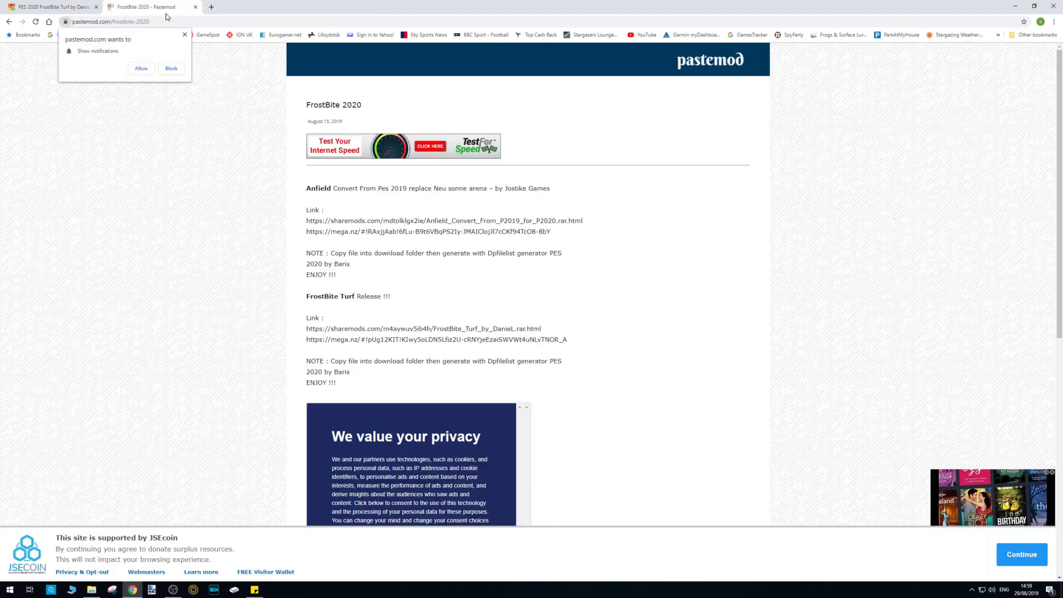
{"action": "left_click_drag", "start_coordinate": [567, 339], "coordinate": [306, 339]}
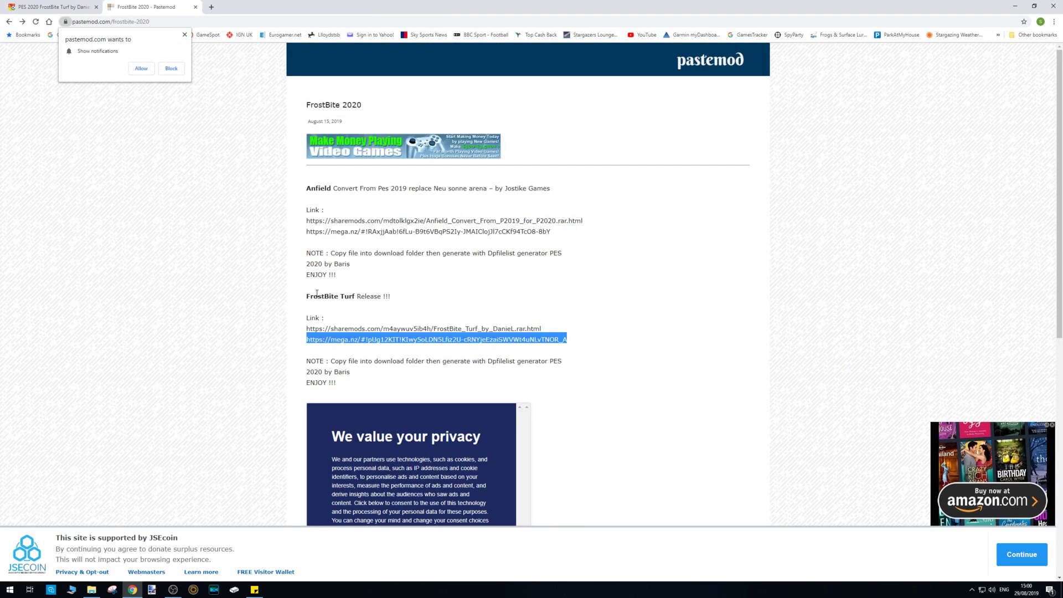
{"action": "left_click_drag", "start_coordinate": [392, 299], "coordinate": [283, 299]}
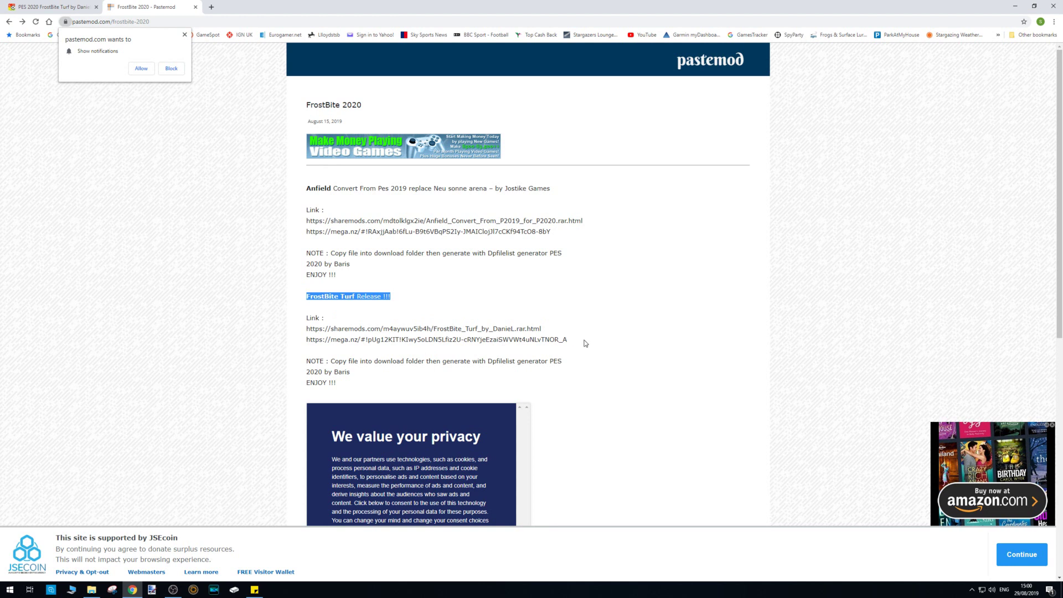
{"action": "left_click_drag", "start_coordinate": [574, 341], "coordinate": [310, 338]}
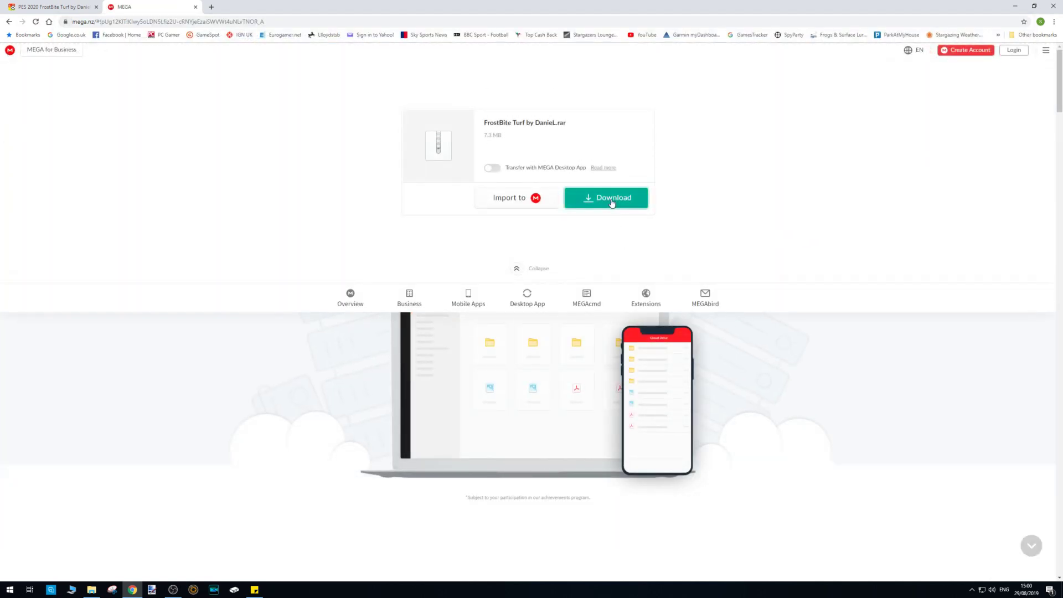
{"action": "left_click", "coordinate": [611, 202]}
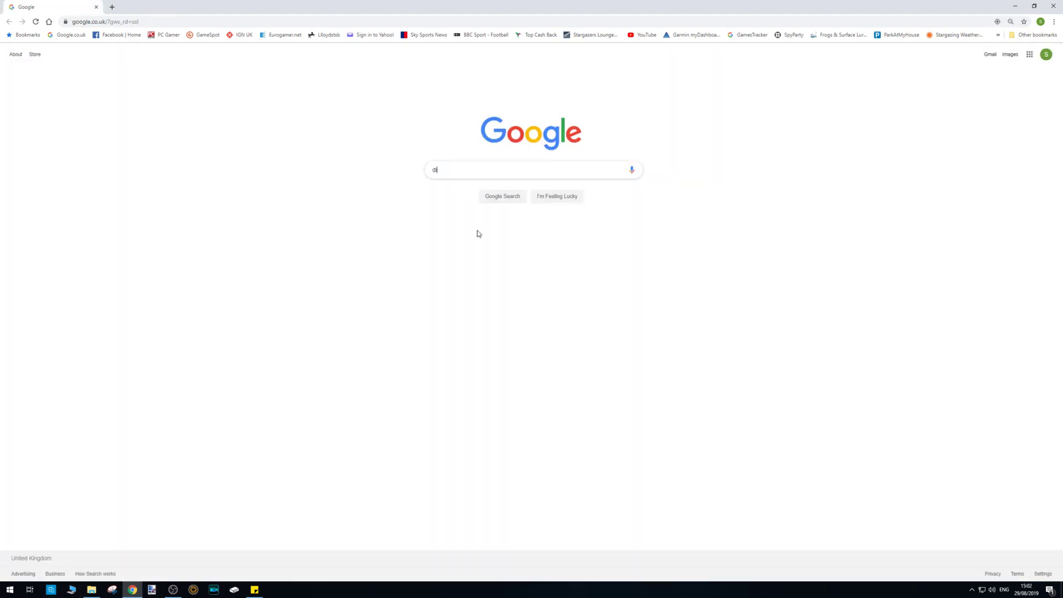
Search for the DpFileList Generator 2020 article for PES 2020
{"action": "type", "text": "pf"}
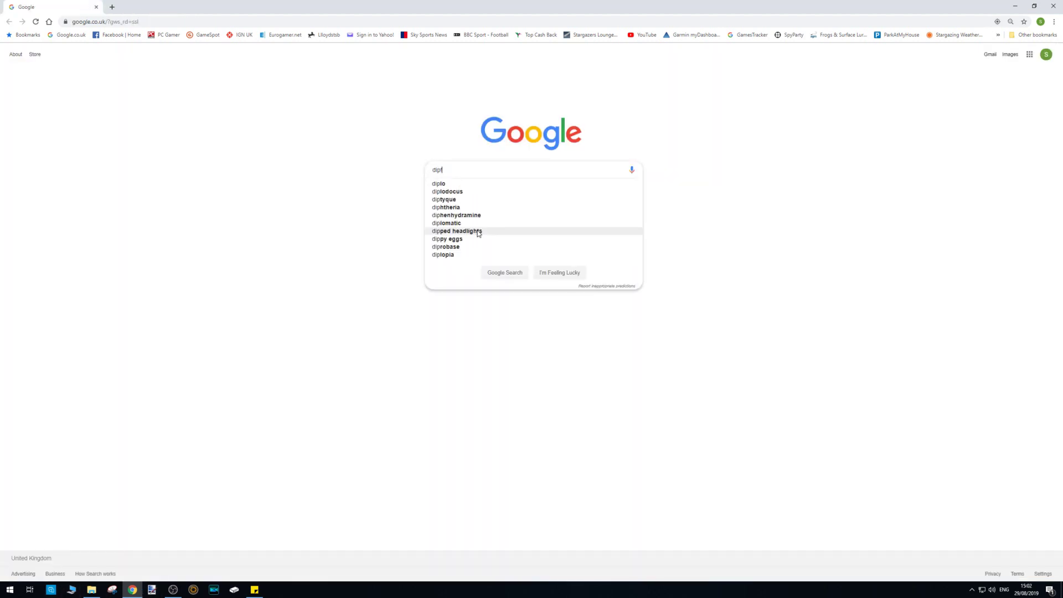
{"action": "type", "text": "ilelist generator pes"}
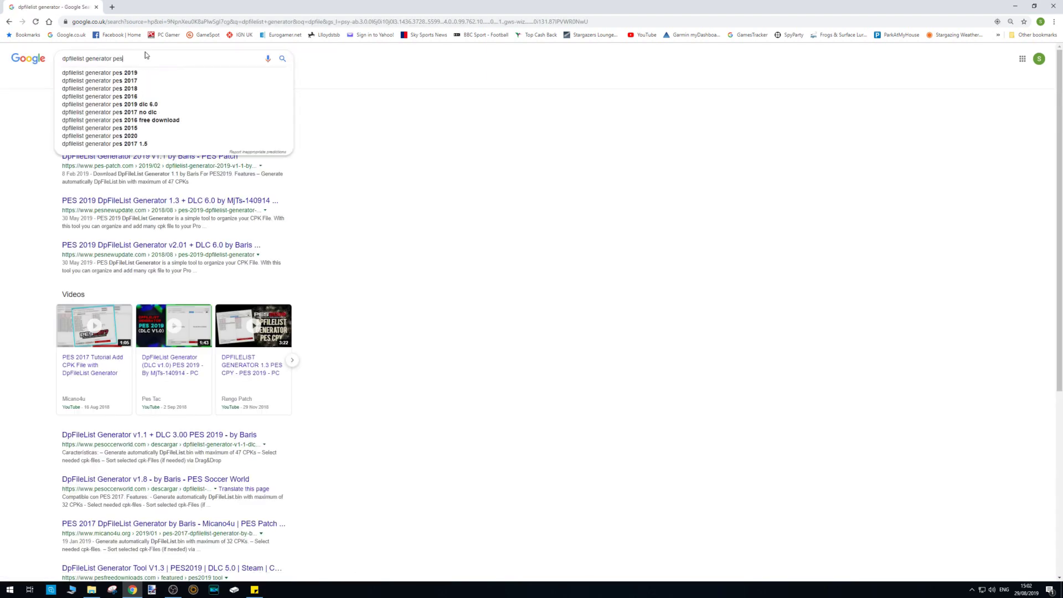
{"action": "key", "text": "Return"}
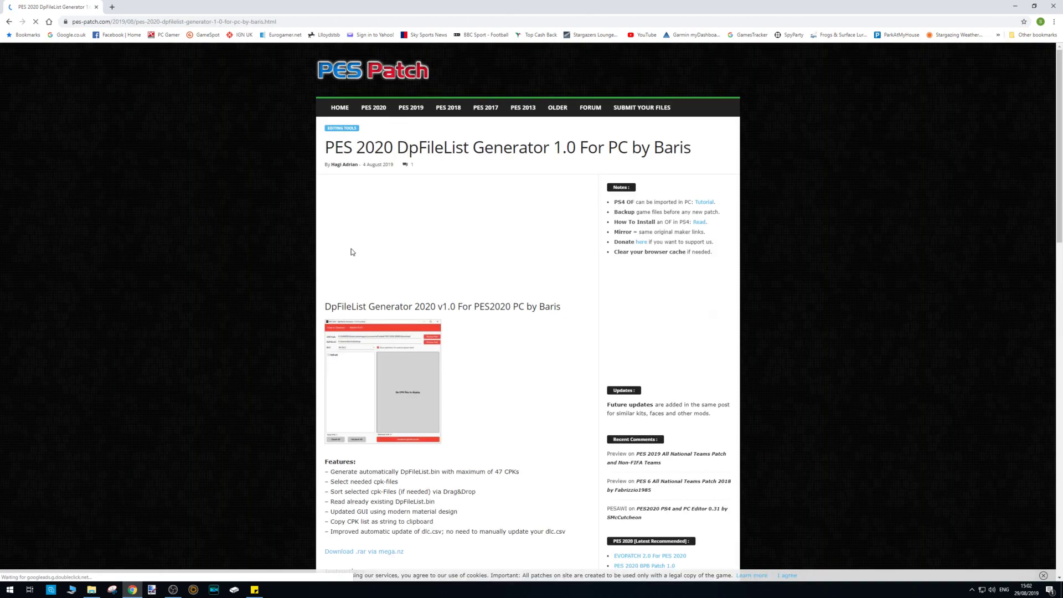
{"action": "scroll", "coordinate": [441, 506], "scroll_direction": "down", "scroll_amount": 2}
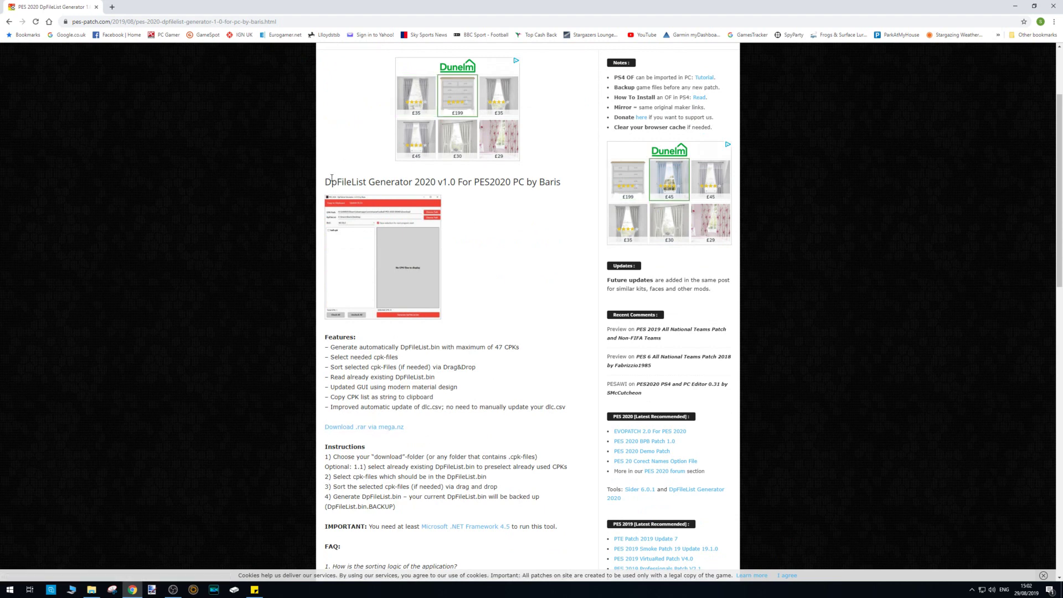
{"action": "left_click_drag", "start_coordinate": [331, 179], "coordinate": [581, 187]}
{"action": "left_click", "coordinate": [491, 246]}
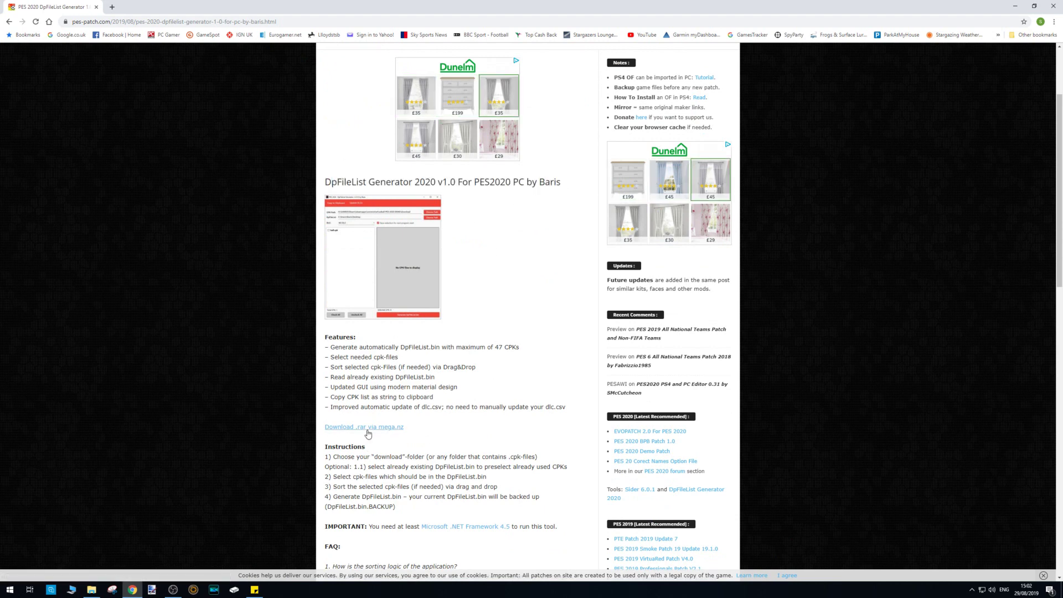
Download DpFileList Generator 2020 v1.0.rar (1.6 MB) from its mega.nz link
{"action": "left_click", "coordinate": [367, 430]}
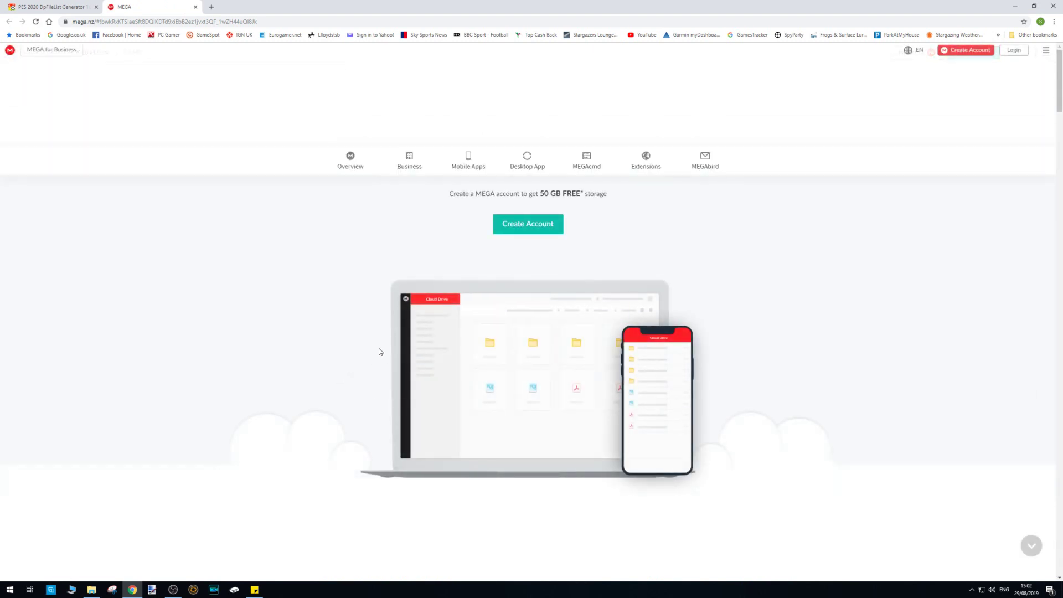
{"action": "left_click", "coordinate": [271, 20]}
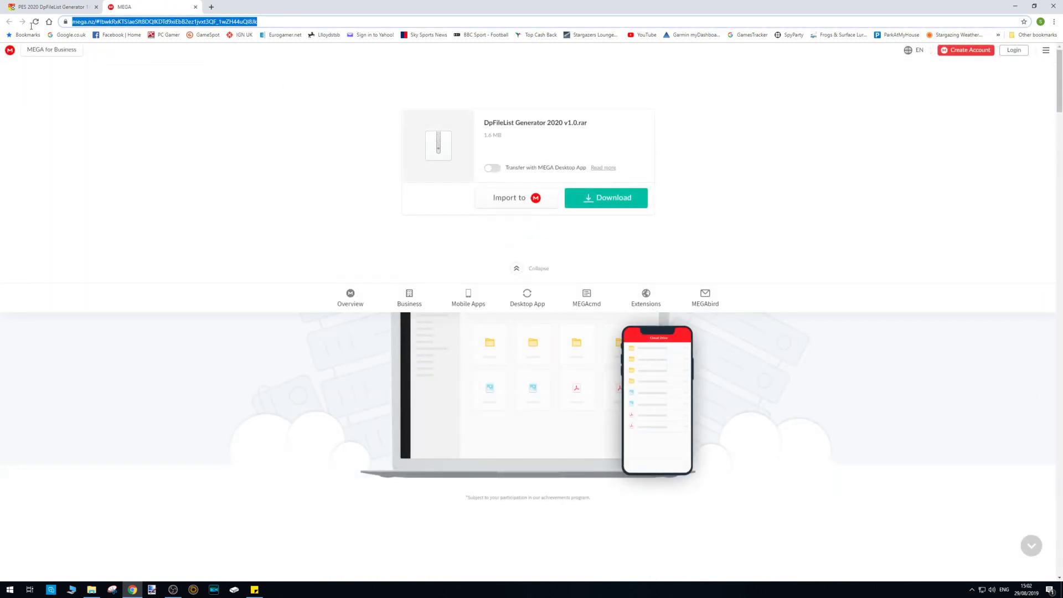
{"action": "left_click", "coordinate": [595, 194]}
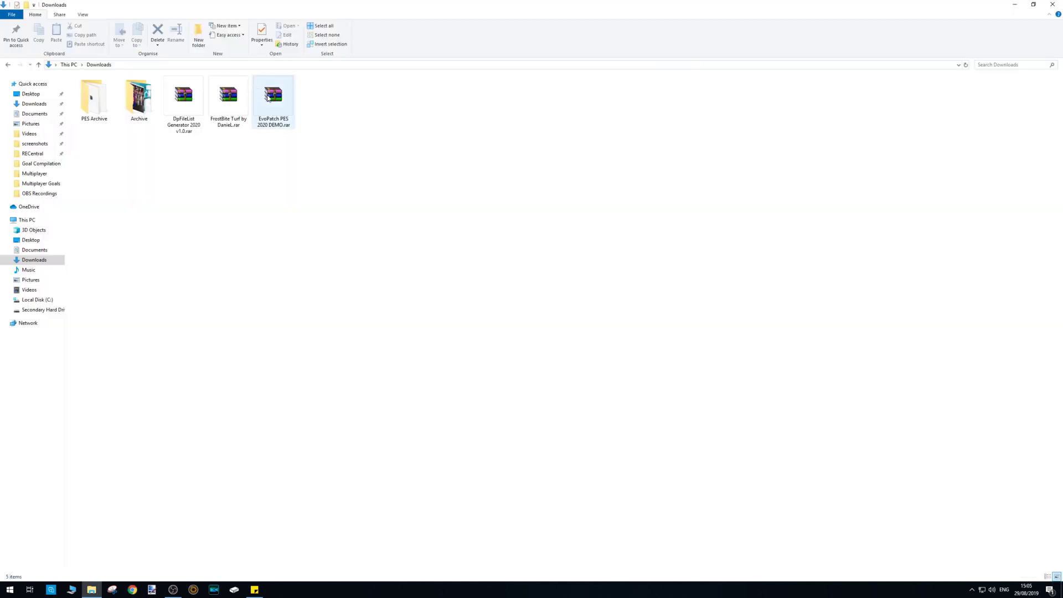
Extract the EvoPatch, FrostBite Turf and DpFileList Generator archives with WinRAR into their own folders
{"action": "right_click", "coordinate": [268, 96]}
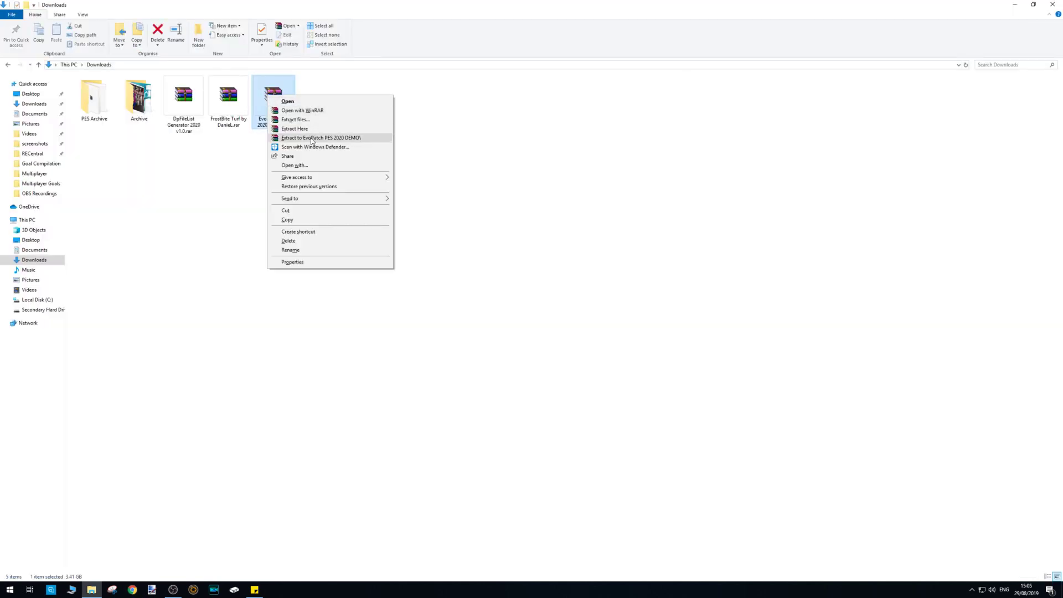
{"action": "left_click", "coordinate": [354, 138]}
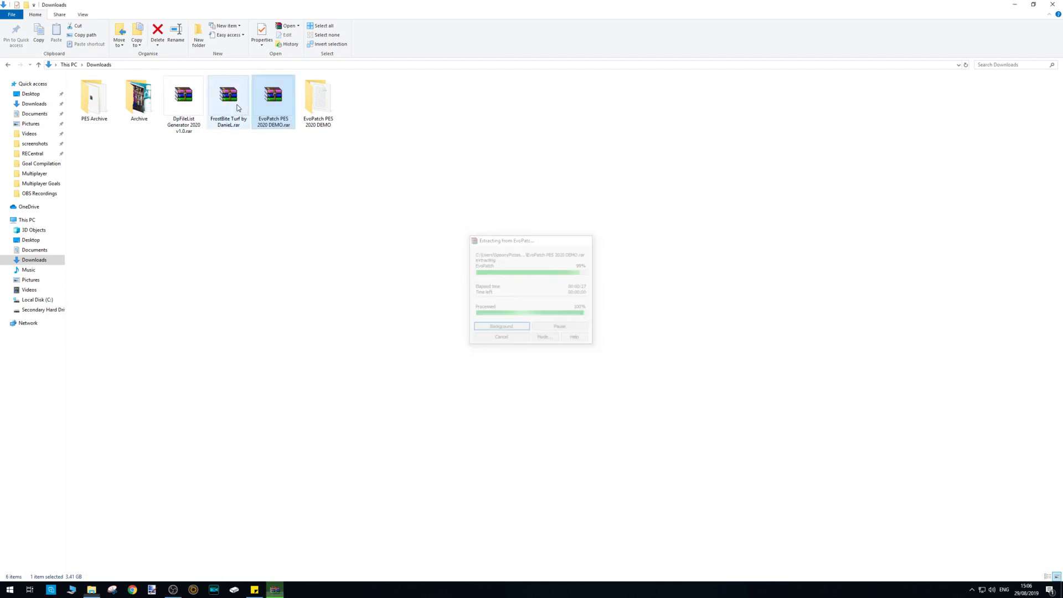
{"action": "right_click", "coordinate": [230, 103]}
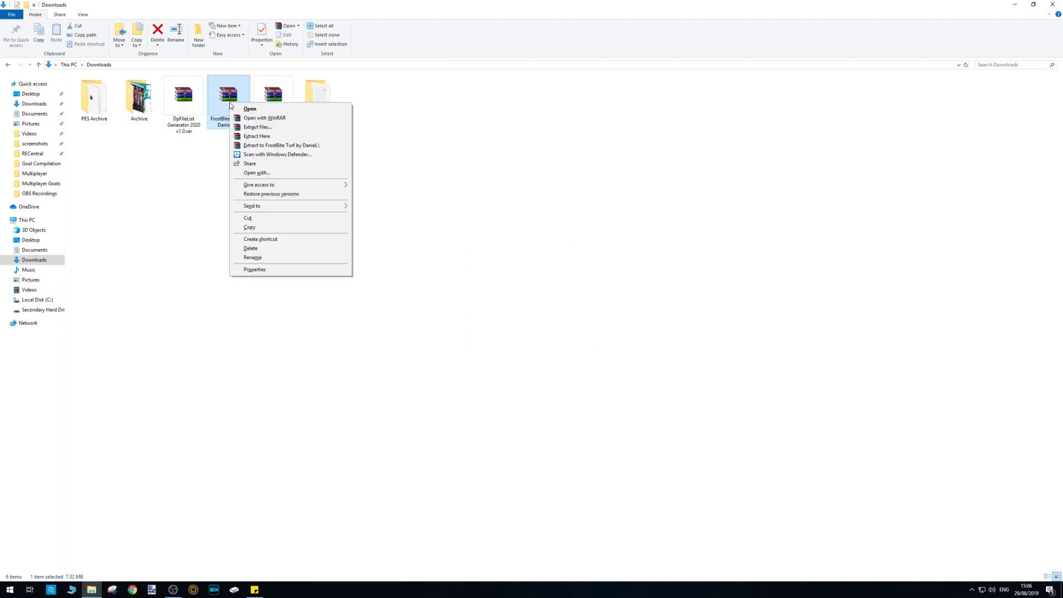
{"action": "left_click", "coordinate": [280, 145]}
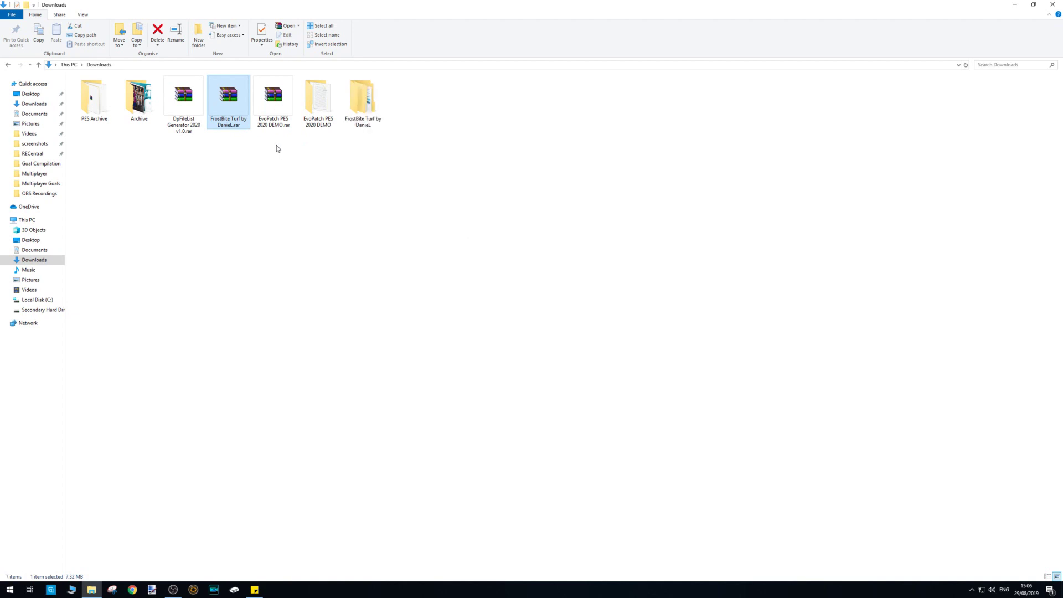
{"action": "right_click", "coordinate": [186, 104]}
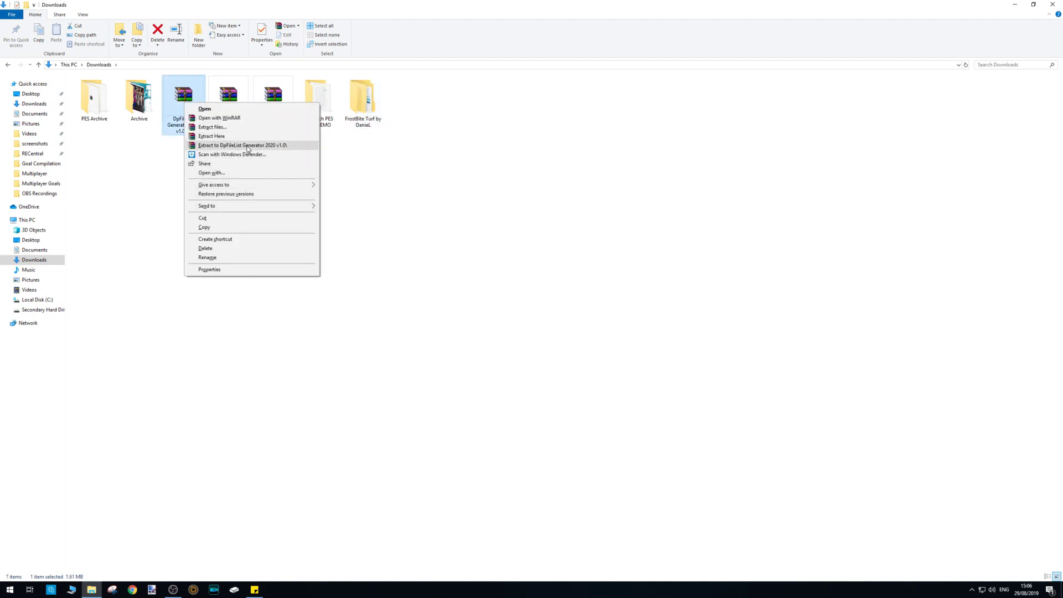
{"action": "left_click", "coordinate": [248, 146]}
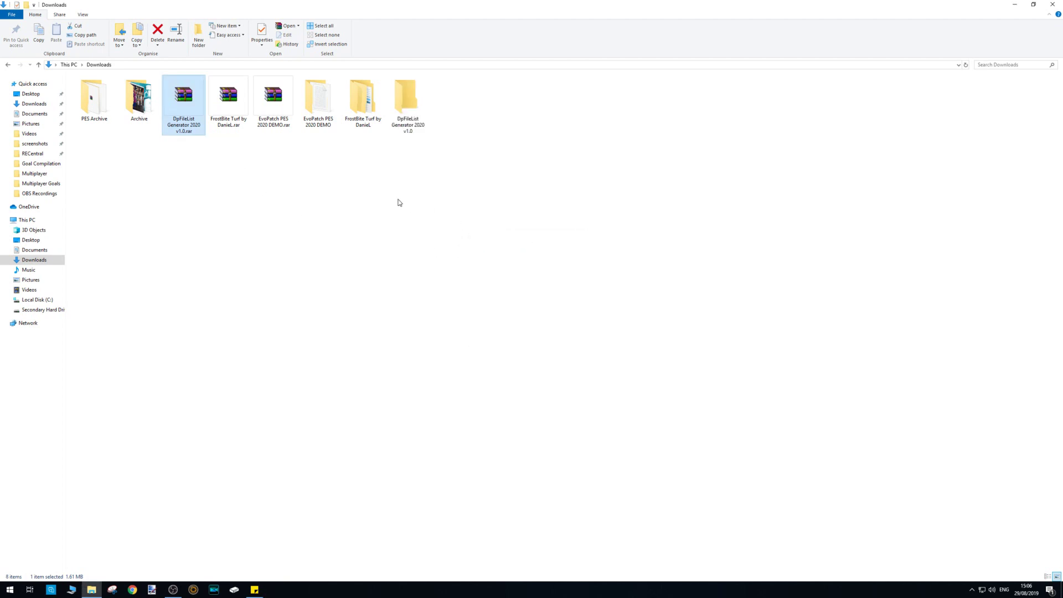
{"action": "double_click", "coordinate": [362, 116]}
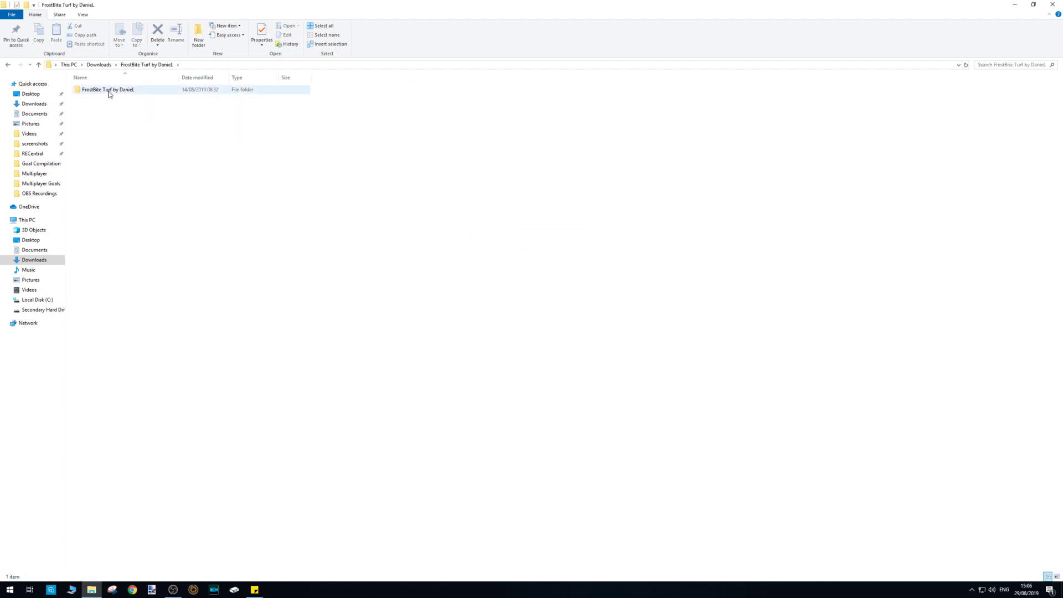
Copy FrostBite Turf by DanieL.cpk into E:\Steam\steamapps\common\eFootball PES 2020 DEMO\download
{"action": "double_click", "coordinate": [109, 91]}
{"action": "right_click", "coordinate": [89, 90]}
{"action": "left_click", "coordinate": [131, 205]}
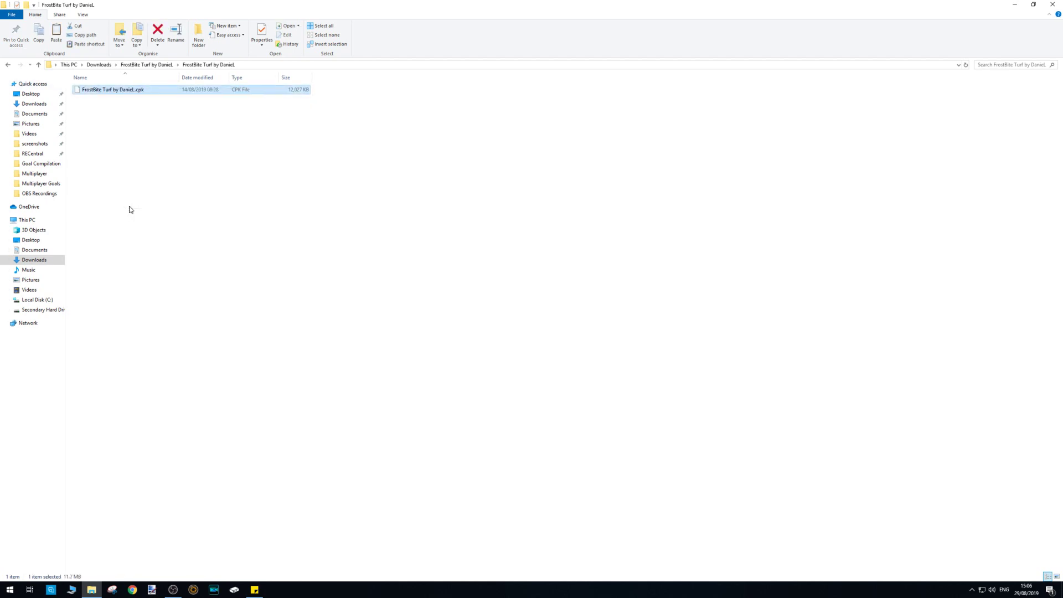
{"action": "left_click", "coordinate": [38, 309]}
{"action": "double_click", "coordinate": [97, 242]}
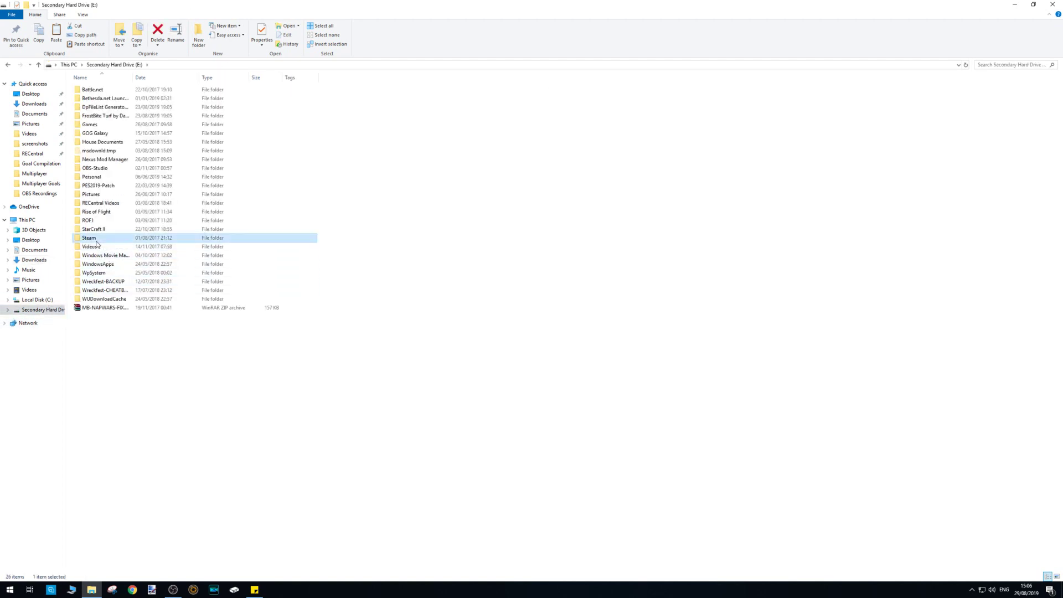
{"action": "double_click", "coordinate": [105, 265]}
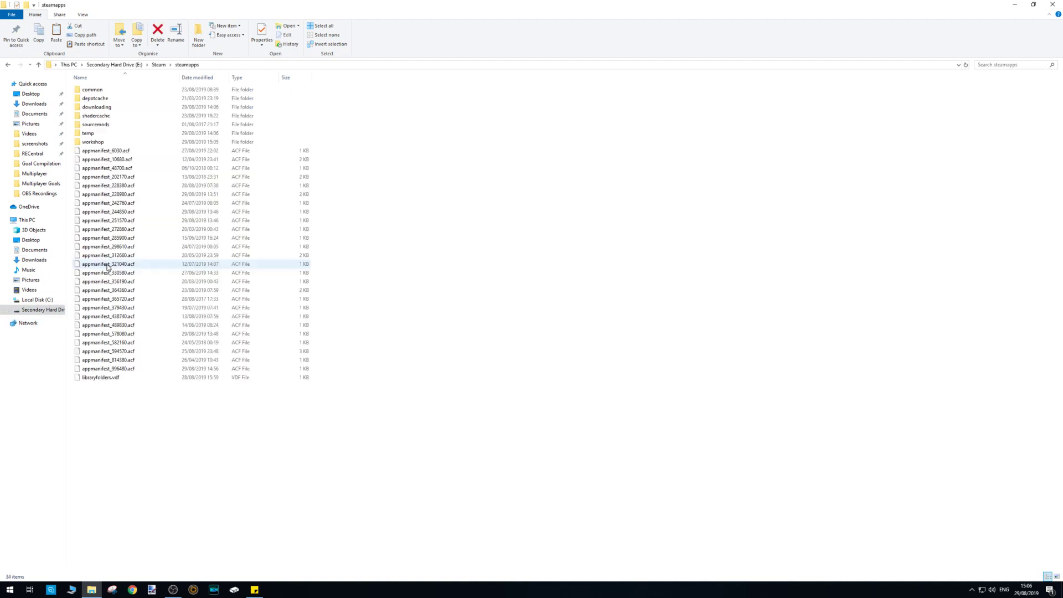
{"action": "double_click", "coordinate": [111, 89]}
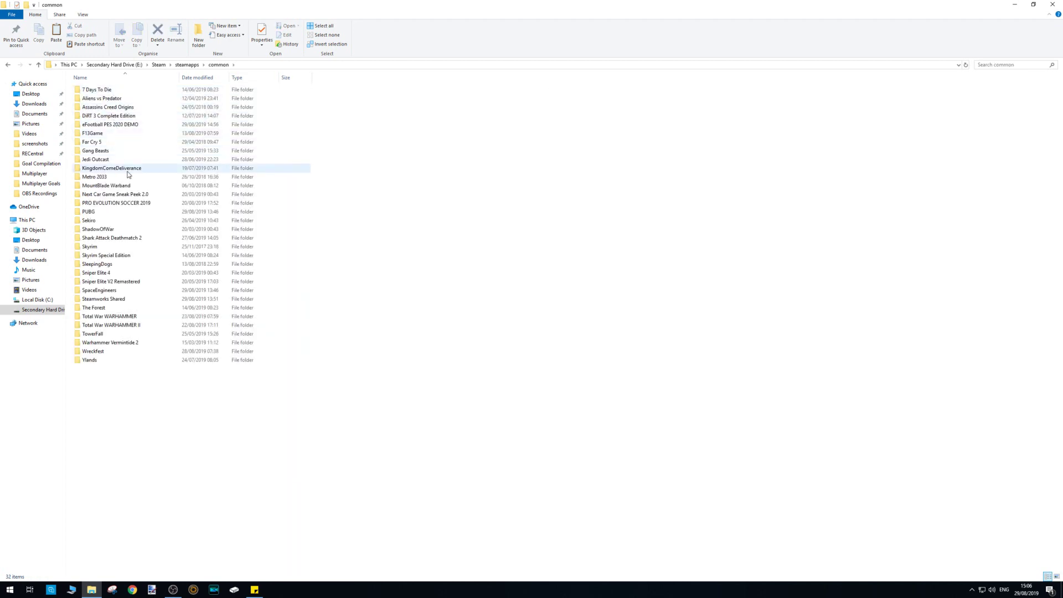
{"action": "double_click", "coordinate": [116, 124]}
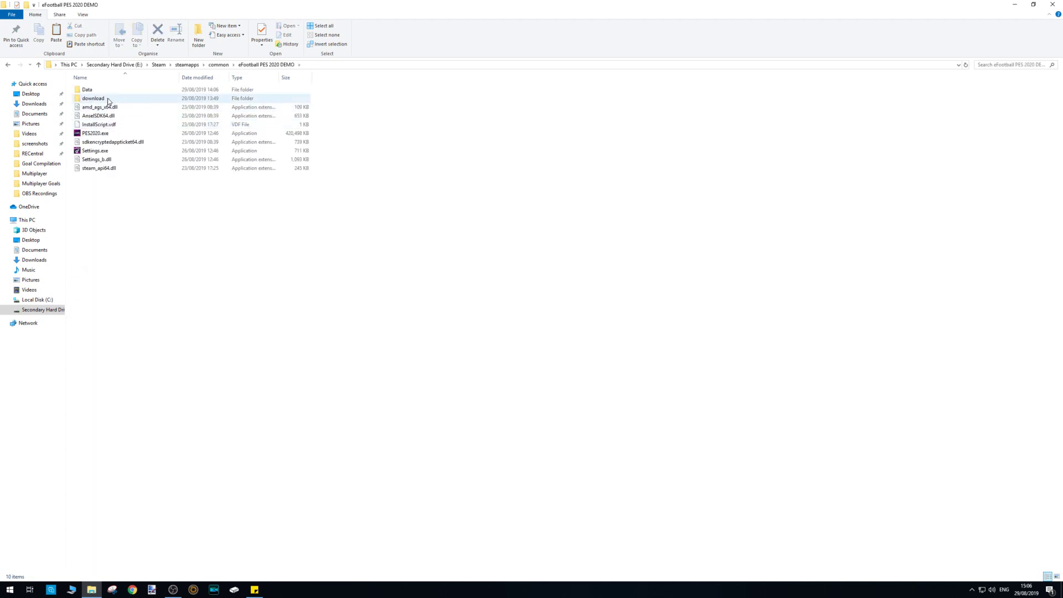
{"action": "double_click", "coordinate": [108, 99]}
{"action": "right_click", "coordinate": [106, 126]}
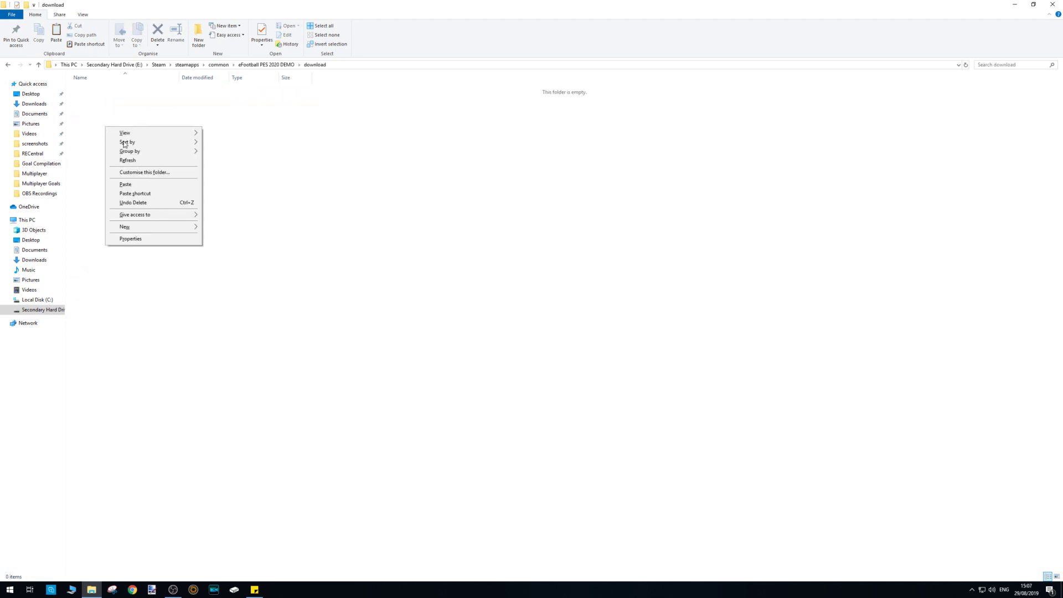
{"action": "left_click", "coordinate": [133, 184]}
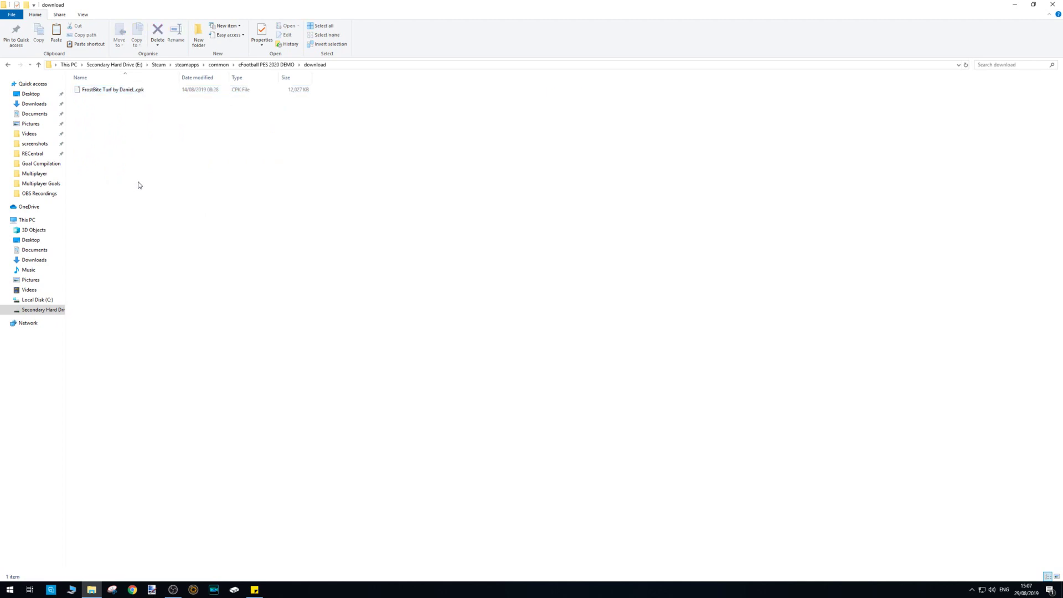
{"action": "left_click", "coordinate": [40, 258]}
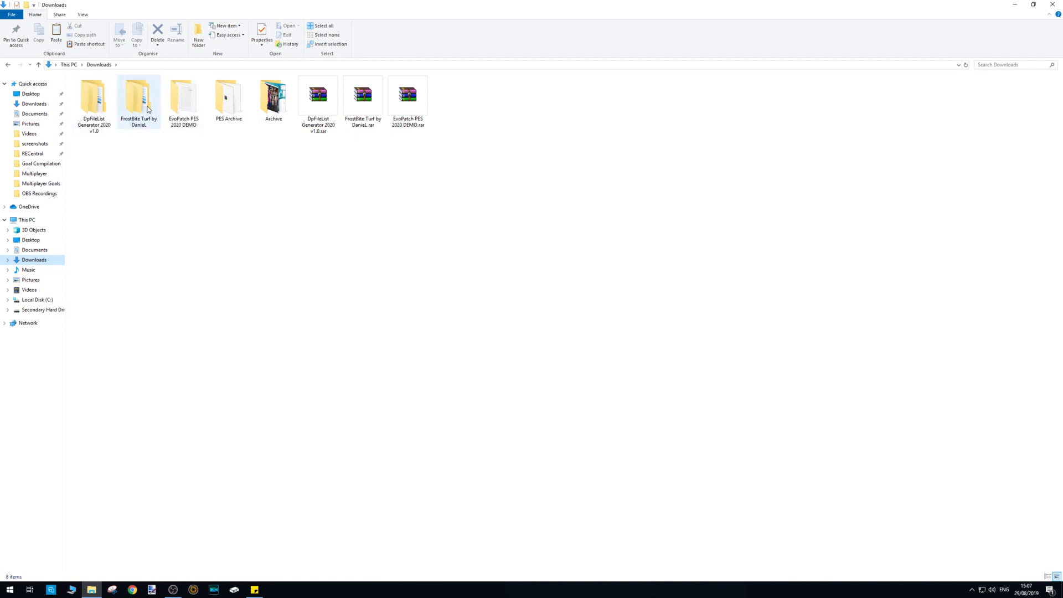
Launch DpFileList Generator from its extracted folder in Downloads
{"action": "double_click", "coordinate": [94, 109]}
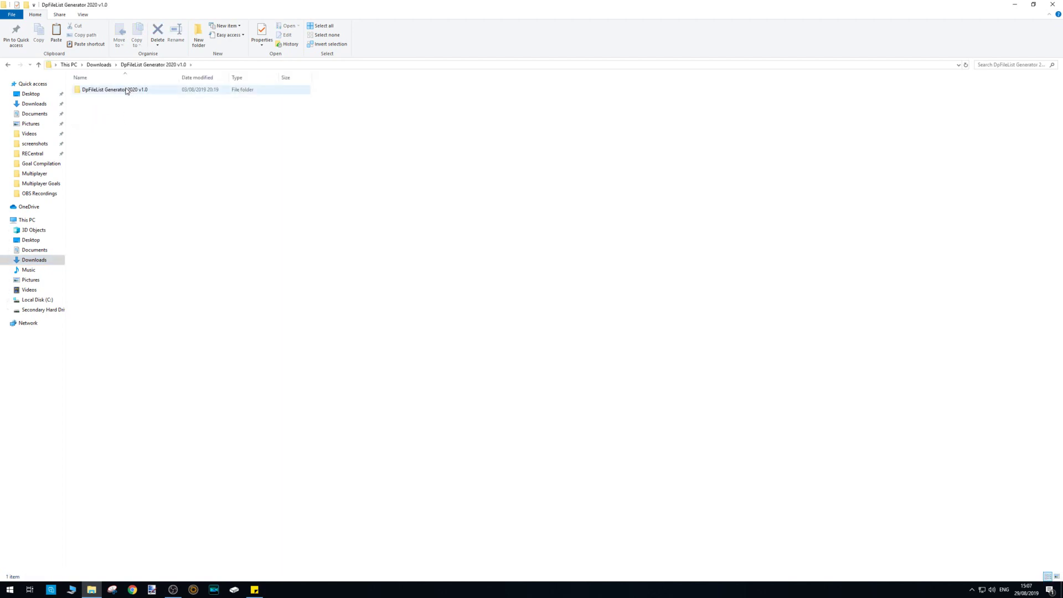
{"action": "double_click", "coordinate": [125, 91]}
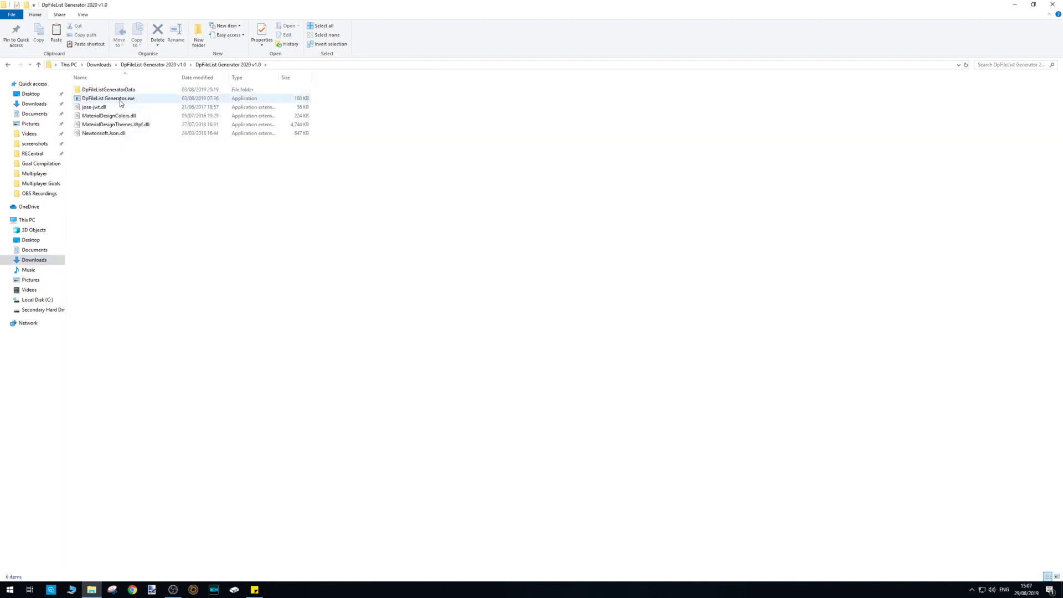
{"action": "double_click", "coordinate": [121, 100]}
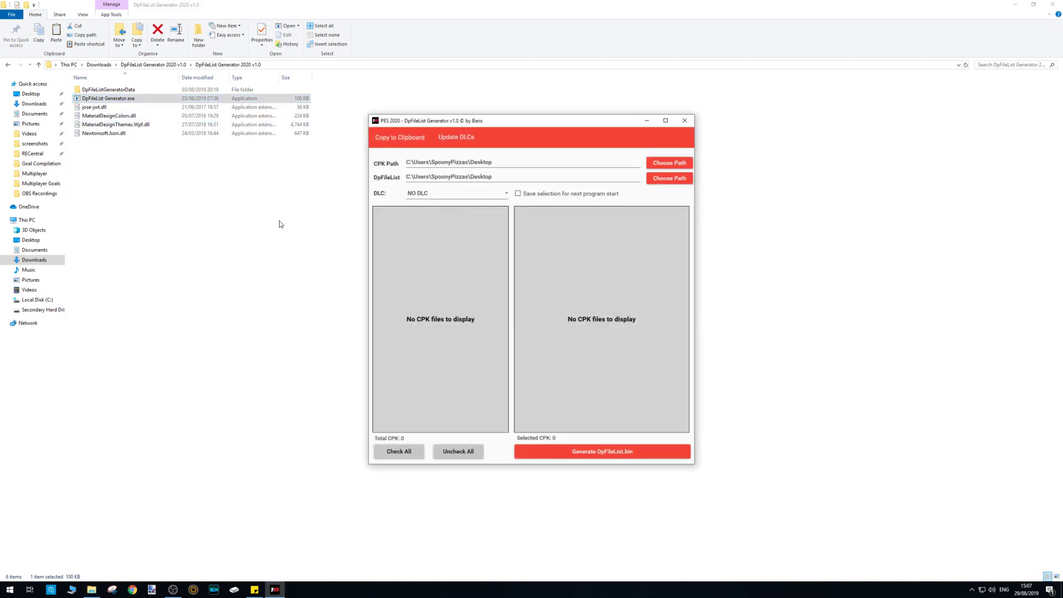
Set the CPK path to the PES 2020 DEMO download folder, tick FrostBite Turf by DanieL.cpk, and generate
{"action": "left_click", "coordinate": [674, 167]}
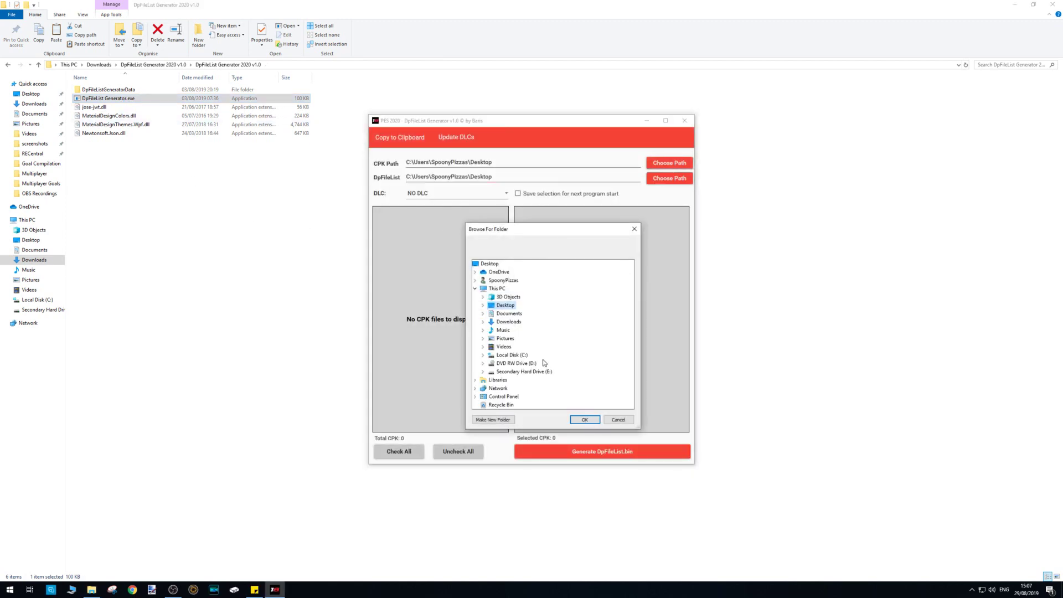
{"action": "double_click", "coordinate": [545, 380]}
{"action": "left_click_drag", "start_coordinate": [627, 345], "coordinate": [625, 373]}
{"action": "double_click", "coordinate": [512, 339]}
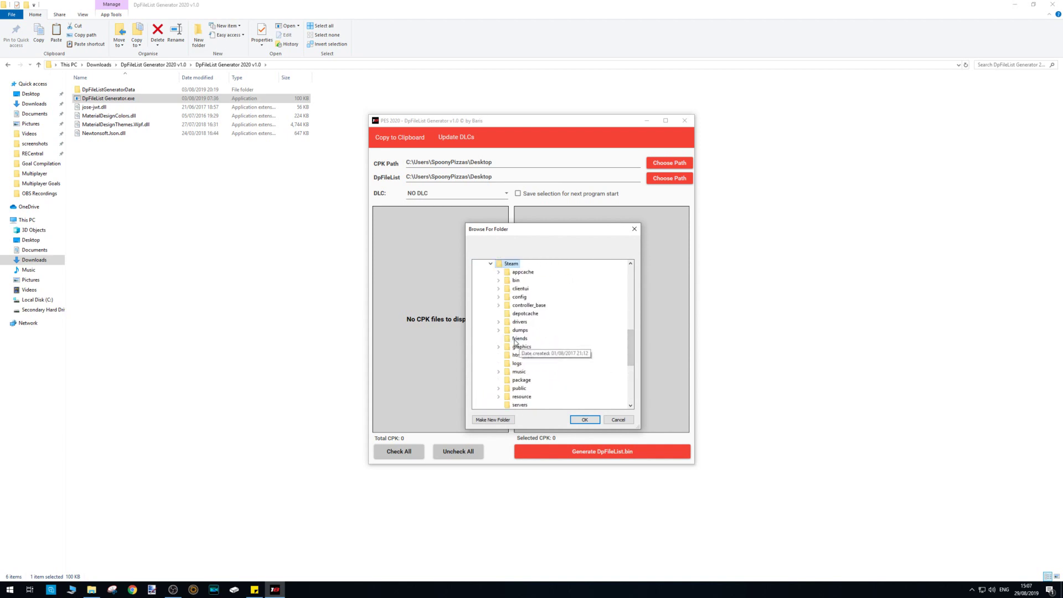
{"action": "left_click_drag", "start_coordinate": [631, 352], "coordinate": [629, 377]}
{"action": "double_click", "coordinate": [523, 331]}
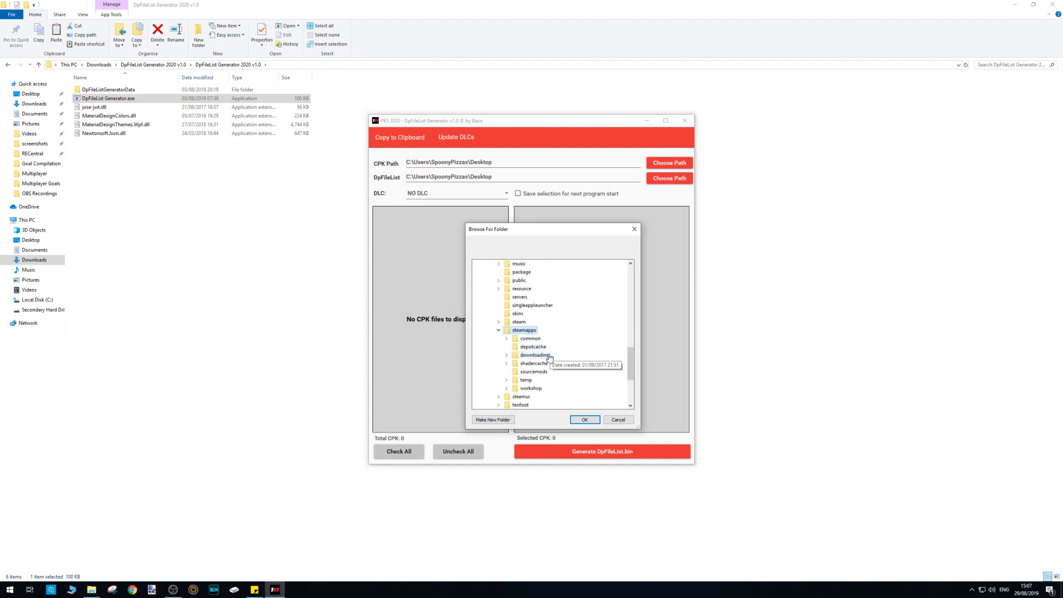
{"action": "double_click", "coordinate": [535, 339]}
{"action": "double_click", "coordinate": [556, 305]}
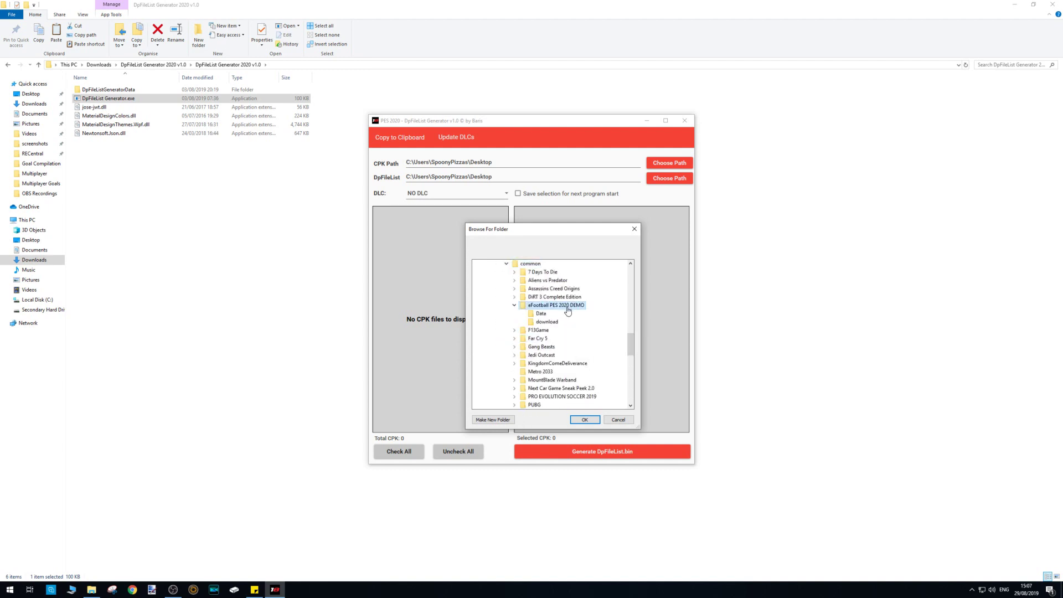
{"action": "left_click", "coordinate": [548, 322]}
{"action": "left_click", "coordinate": [585, 419]}
{"action": "left_click", "coordinate": [379, 214]}
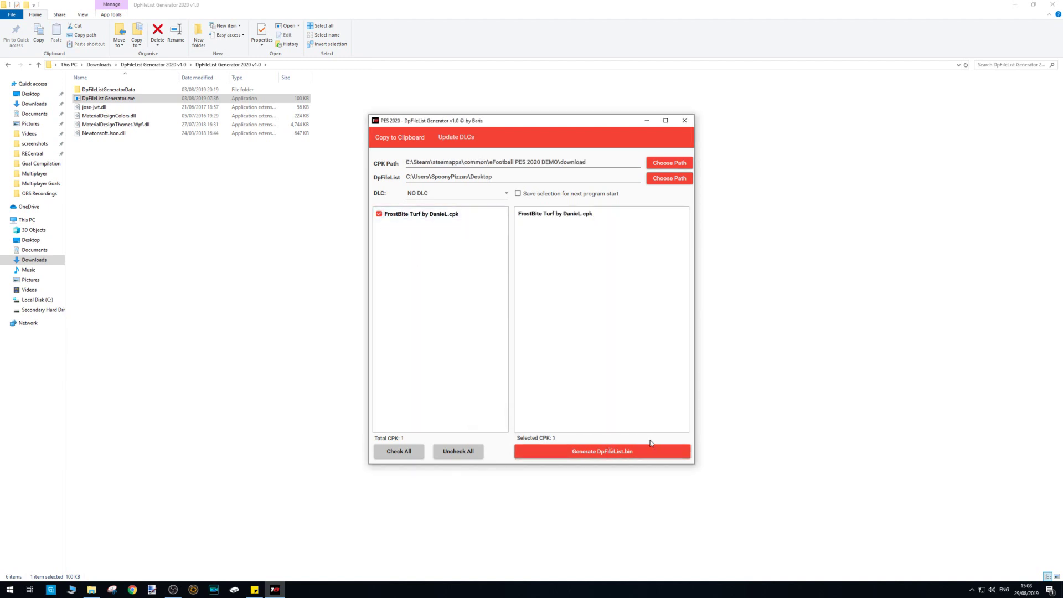
{"action": "left_click", "coordinate": [622, 453]}
Set the output to the existing DpFileList.bin in the PES 2020 DEMO download folder
{"action": "left_click", "coordinate": [601, 327]}
{"action": "left_click", "coordinate": [659, 178]}
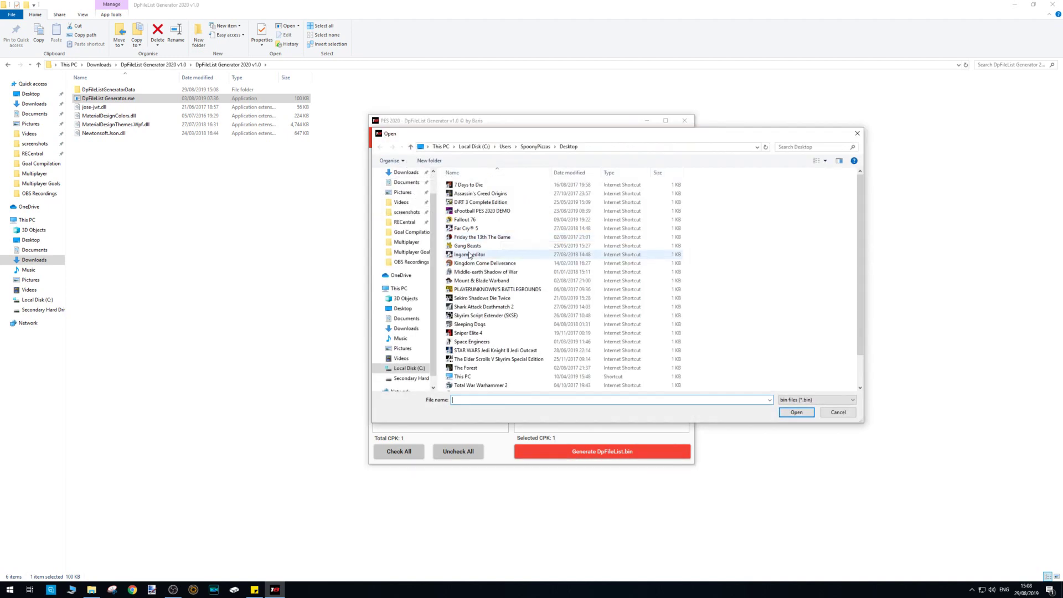
{"action": "left_click", "coordinate": [410, 379]}
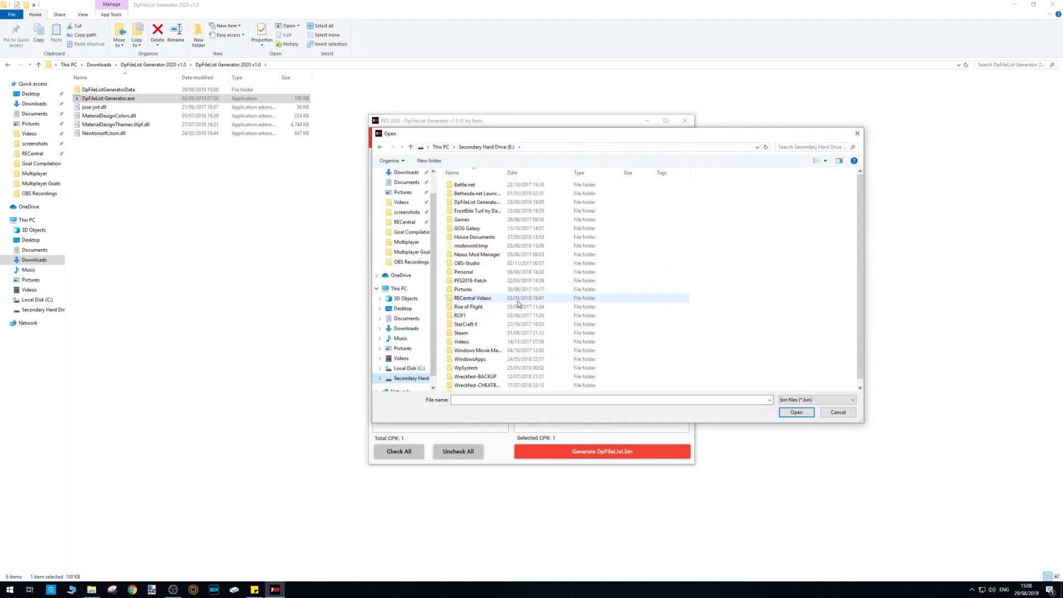
{"action": "double_click", "coordinate": [465, 332]}
{"action": "double_click", "coordinate": [479, 359]}
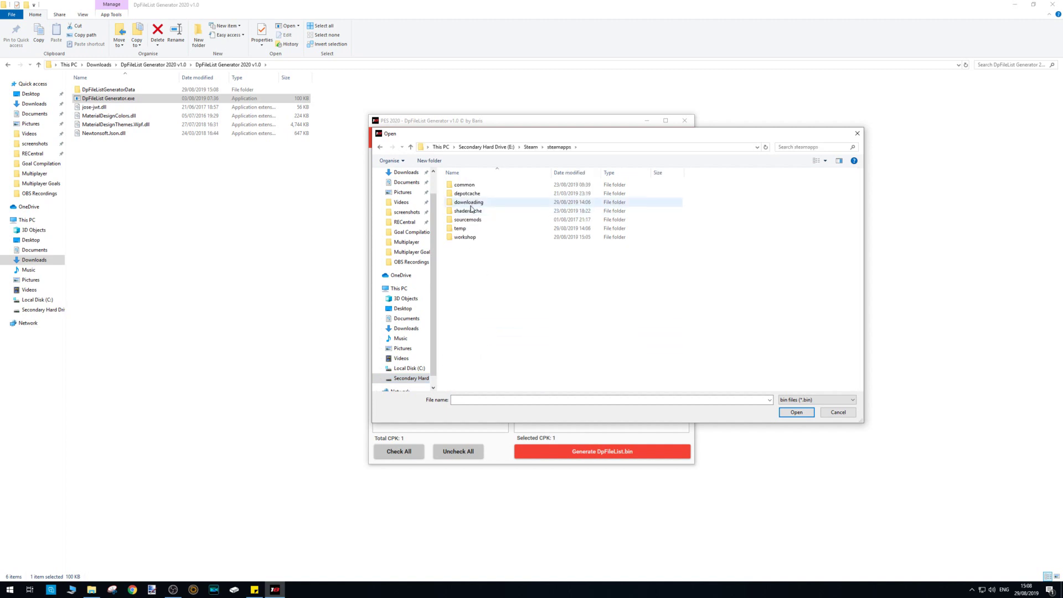
{"action": "double_click", "coordinate": [483, 184]}
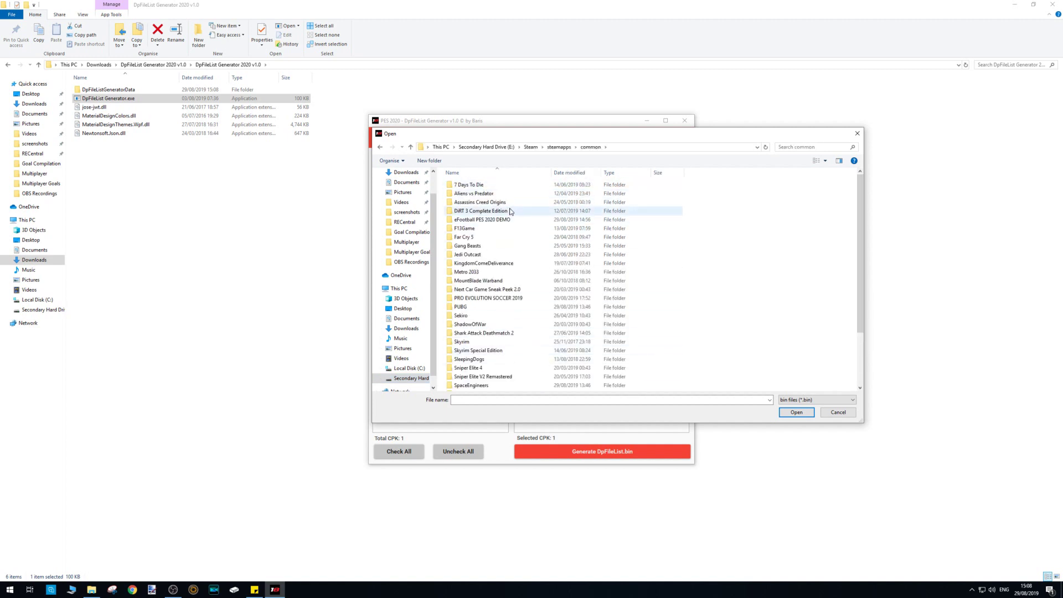
{"action": "double_click", "coordinate": [480, 219]}
{"action": "double_click", "coordinate": [486, 195]}
{"action": "left_click", "coordinate": [478, 185]}
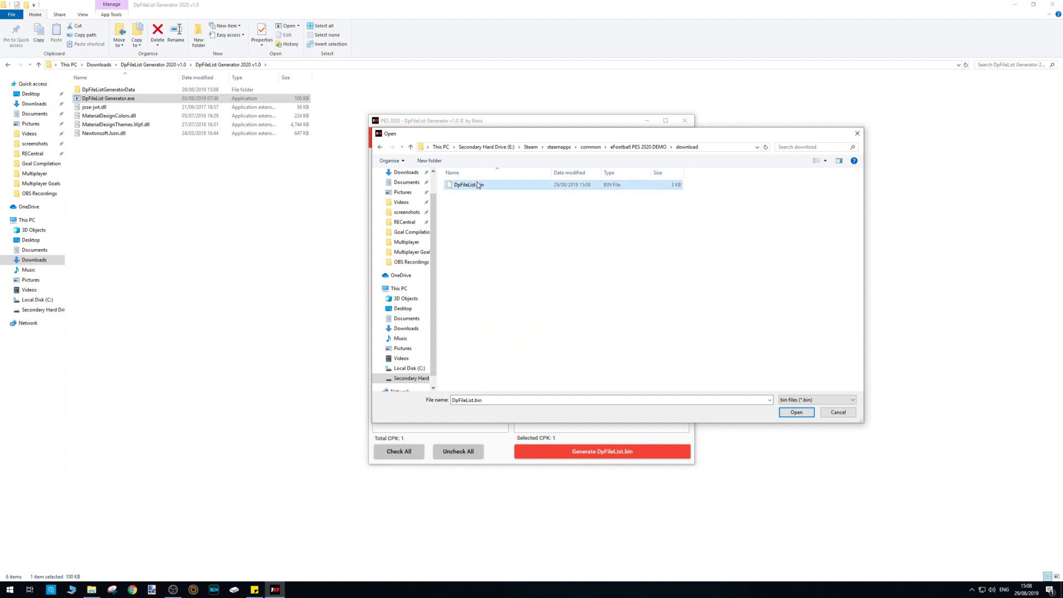
{"action": "left_click", "coordinate": [797, 413]}
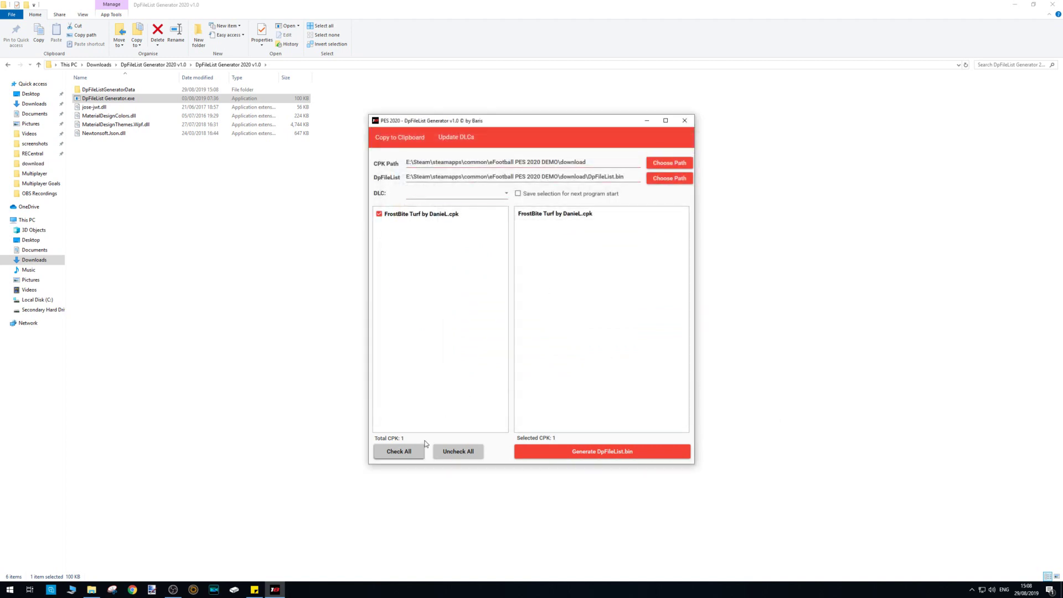
Set DLC to NO DLC, generate DpFileList.bin, and close the generator
{"action": "left_click", "coordinate": [454, 193]}
{"action": "left_click", "coordinate": [424, 211]}
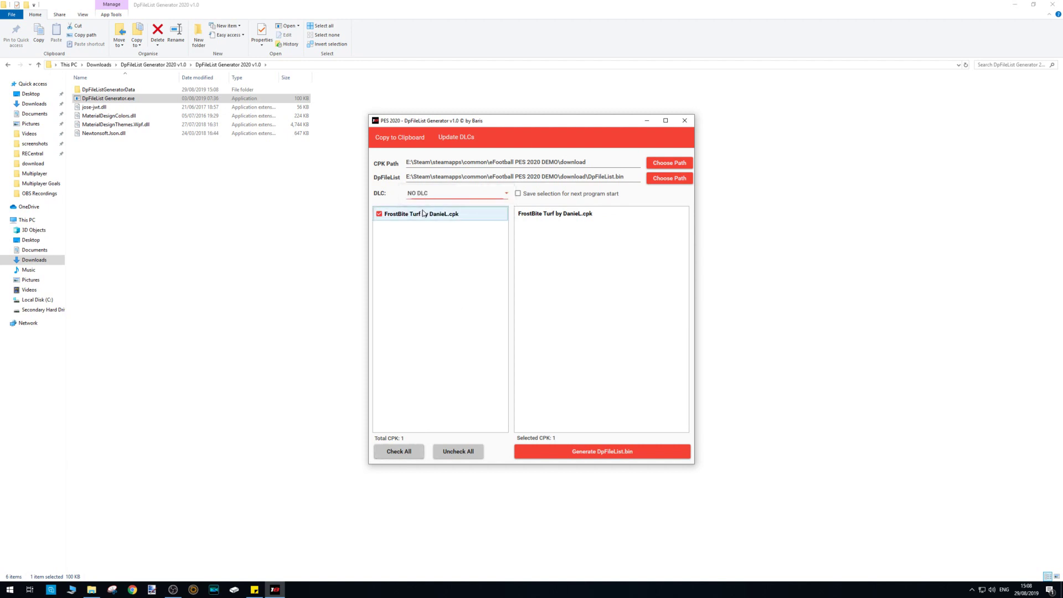
{"action": "left_click", "coordinate": [601, 451]}
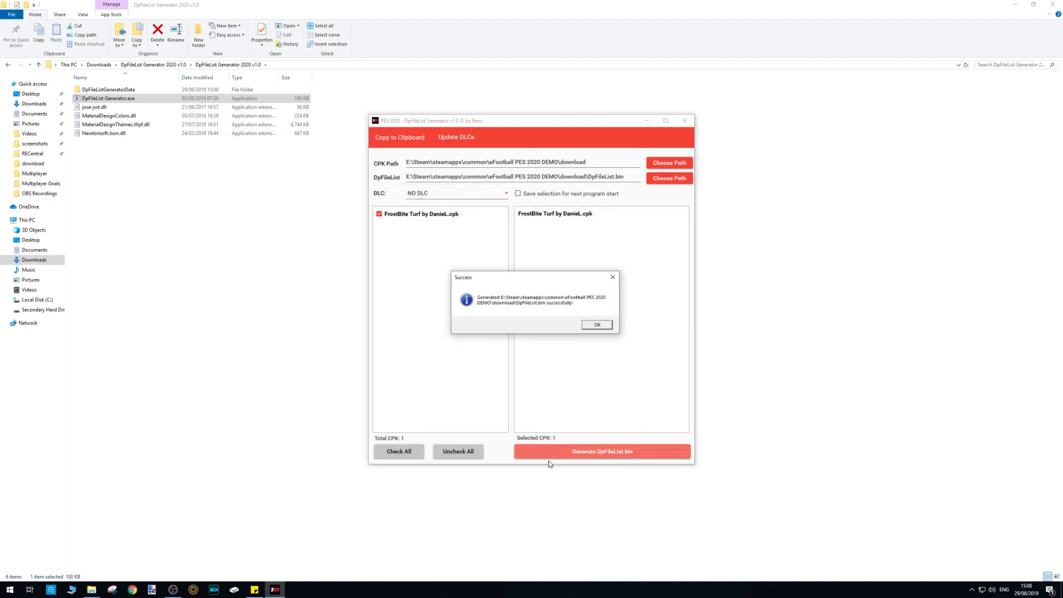
{"action": "left_click", "coordinate": [597, 325]}
{"action": "left_click", "coordinate": [684, 120]}
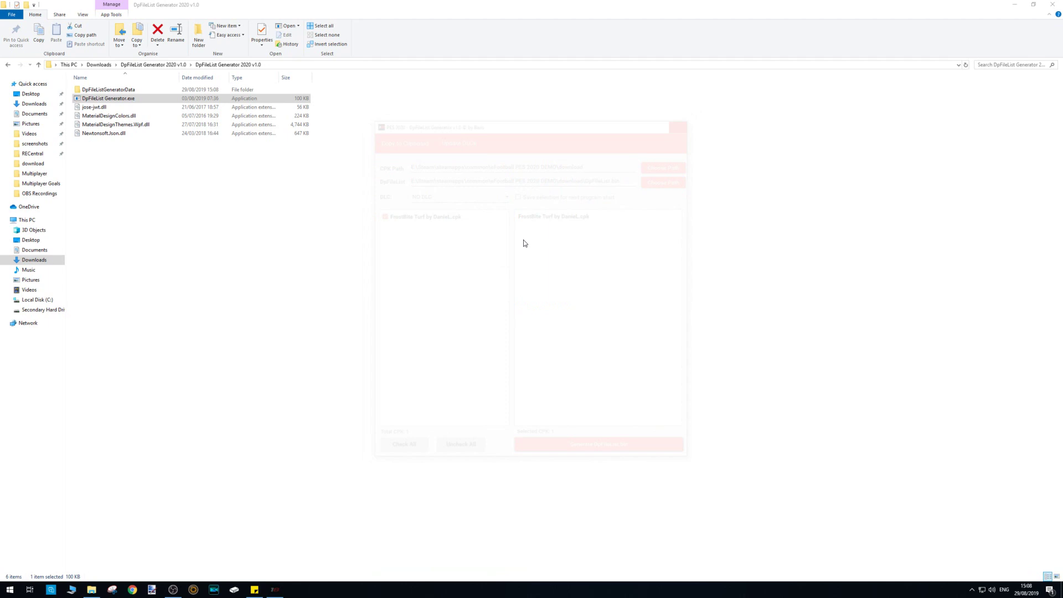
{"action": "left_click", "coordinate": [161, 65]}
Copy all seven cpk files from Downloads\EvoPatch PES 2020 DEMO\EvoPatch
{"action": "left_click", "coordinate": [96, 65]}
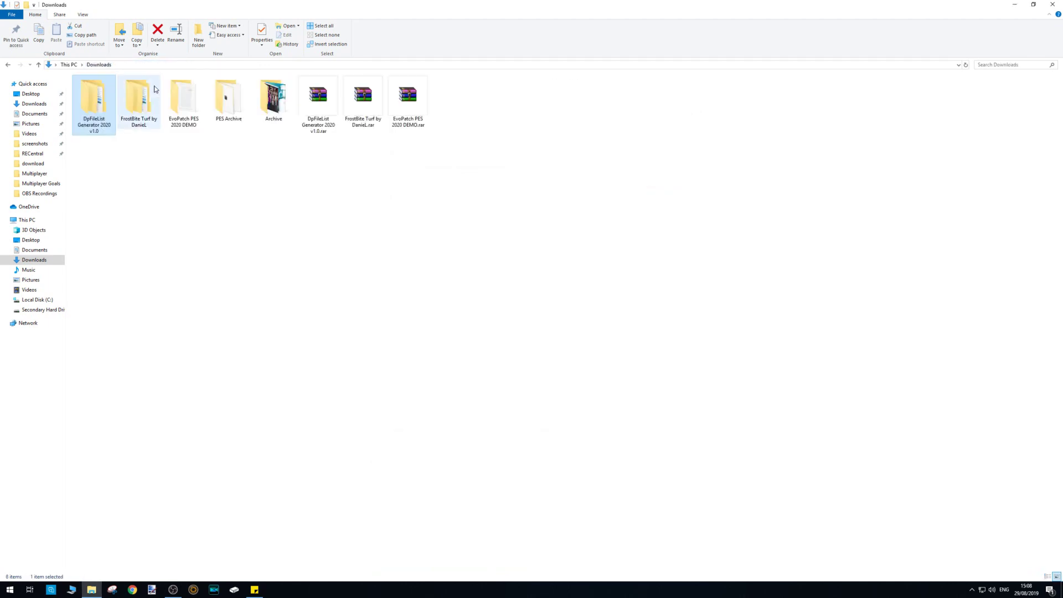
{"action": "double_click", "coordinate": [190, 118]}
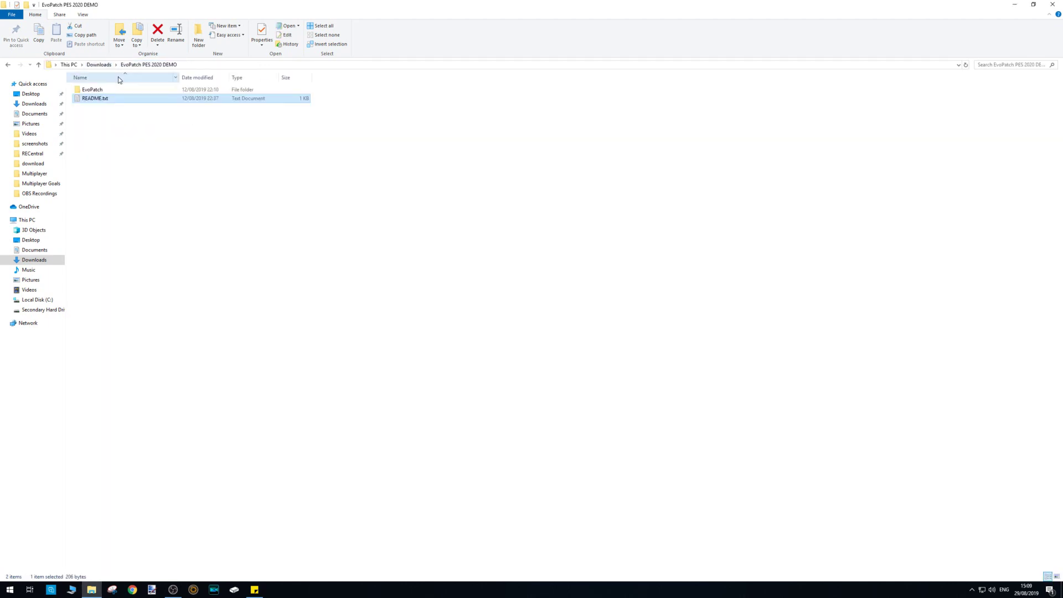
{"action": "double_click", "coordinate": [107, 89]}
{"action": "left_click_drag", "start_coordinate": [109, 168], "coordinate": [93, 90]}
{"action": "right_click", "coordinate": [93, 89]}
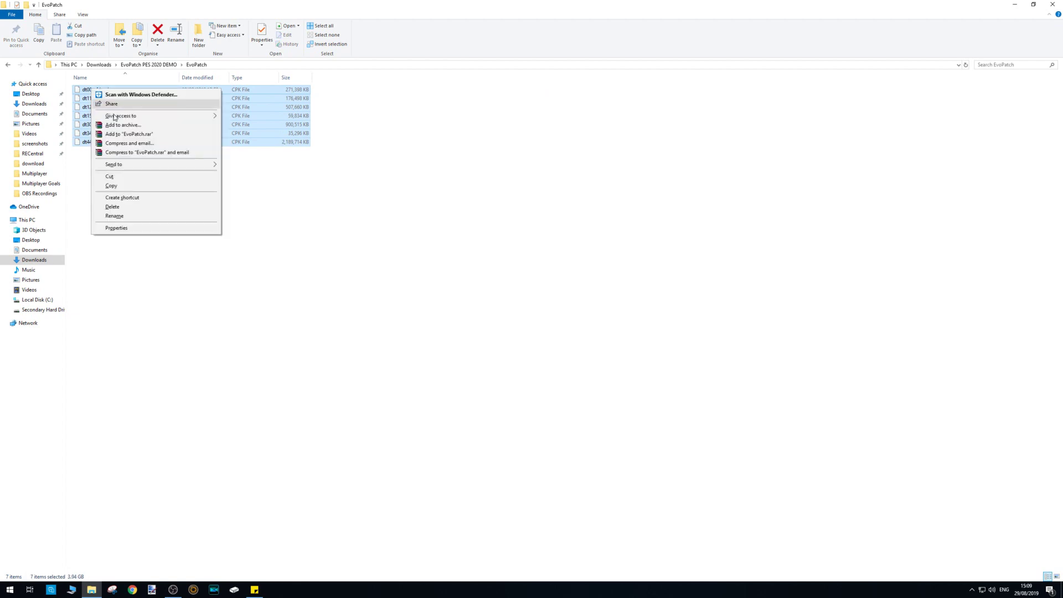
{"action": "left_click", "coordinate": [111, 188]}
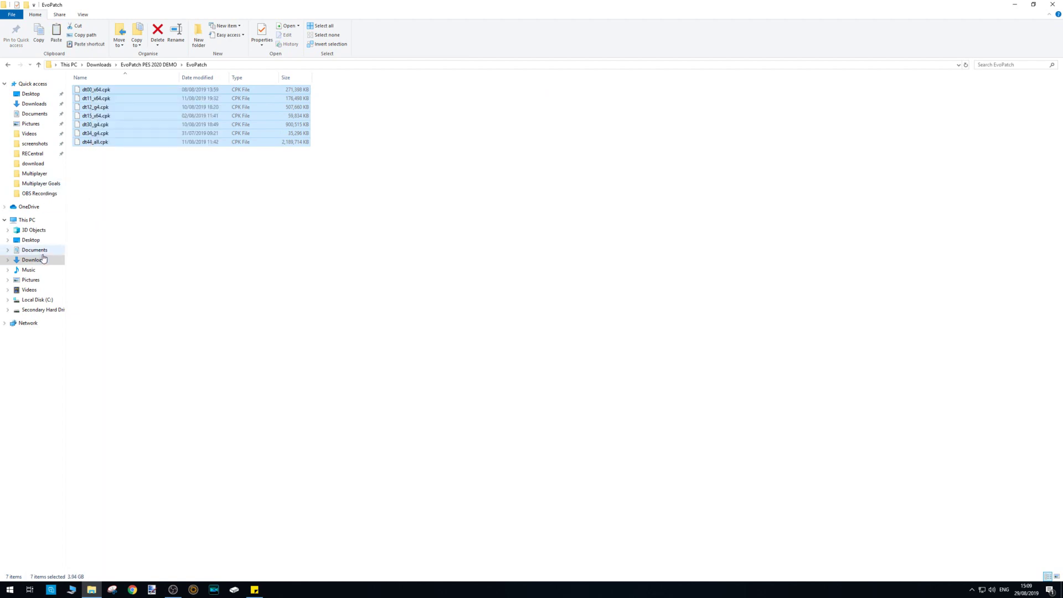
Open E:\Steam\steamapps\common\eFootball PES 2020 DEMO\Data
{"action": "left_click", "coordinate": [36, 309]}
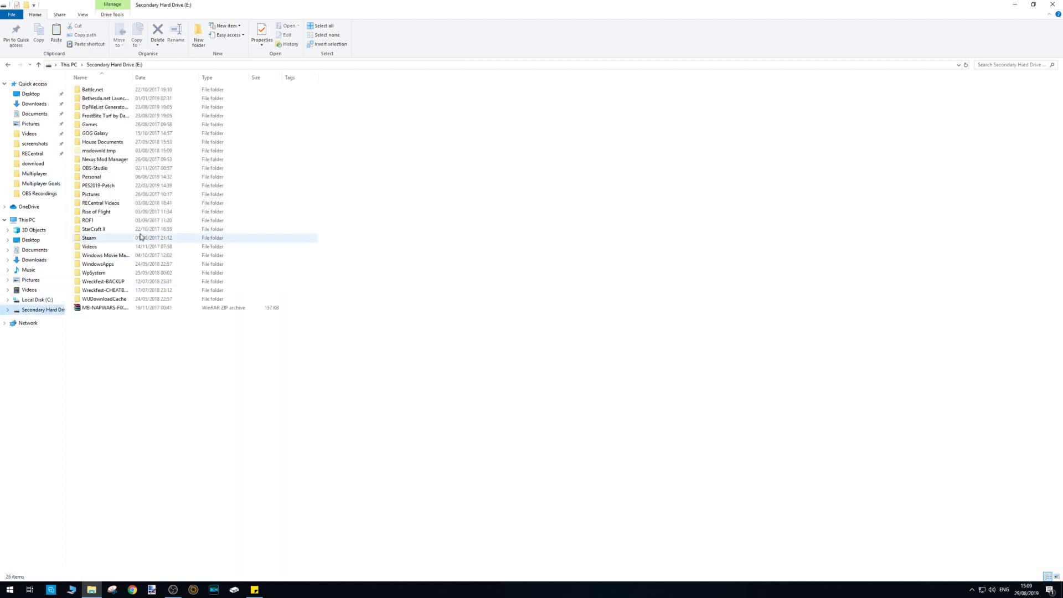
{"action": "double_click", "coordinate": [100, 238]}
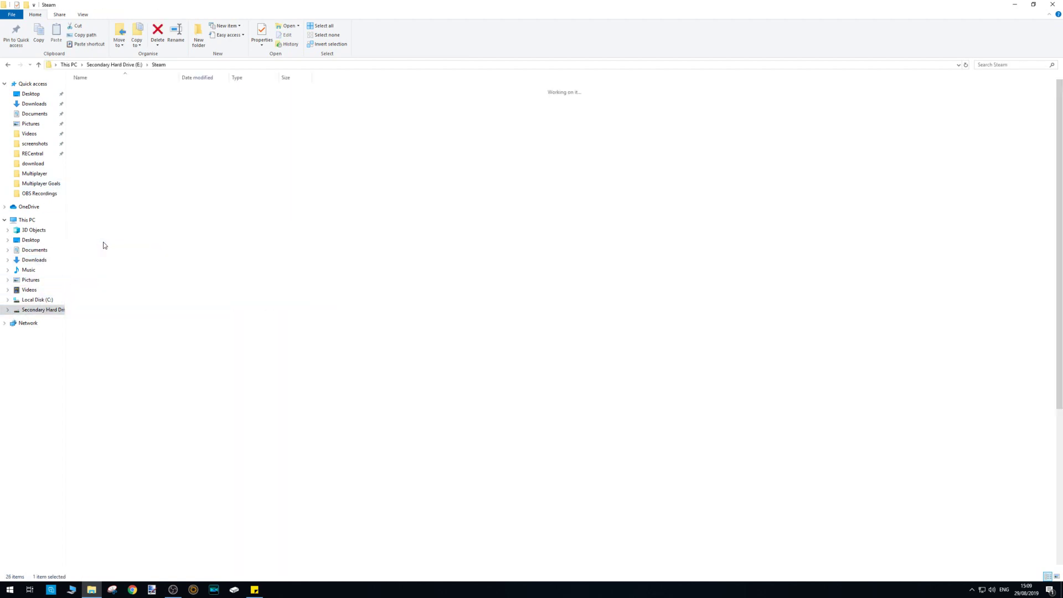
{"action": "double_click", "coordinate": [102, 269]}
{"action": "double_click", "coordinate": [93, 90]}
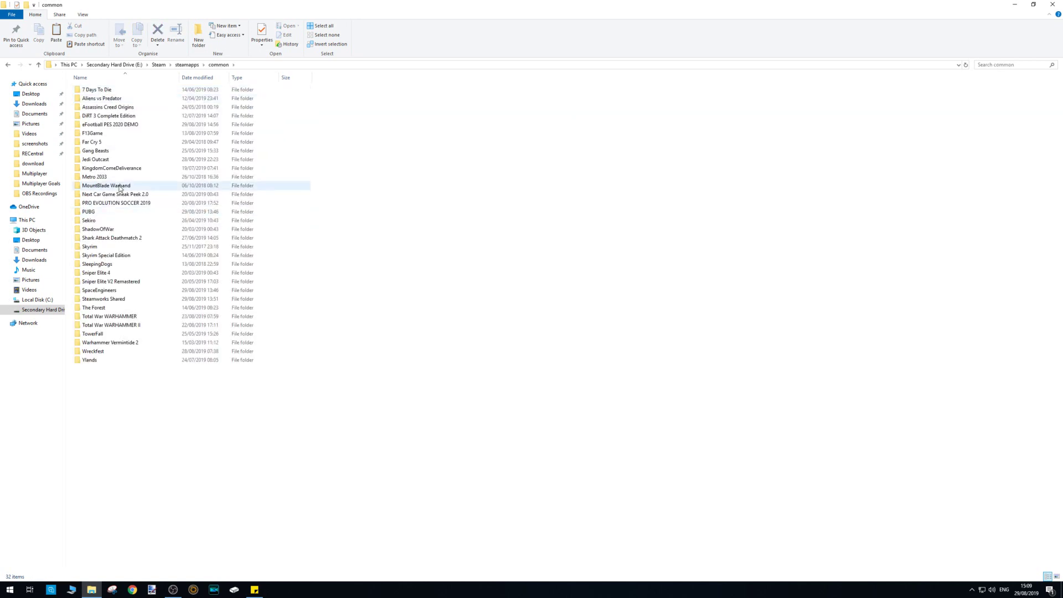
{"action": "double_click", "coordinate": [102, 124]}
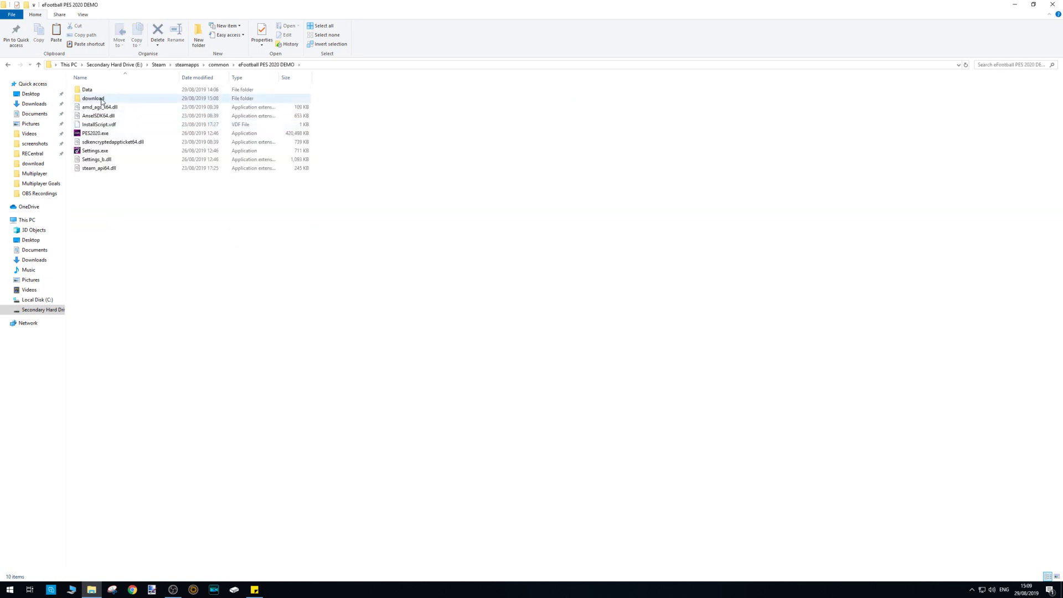
{"action": "double_click", "coordinate": [89, 89]}
Paste the seven EvoPatch cpk files into Data, replacing the originals, then return to eFootball PES 2020 DEMO
{"action": "right_click", "coordinate": [109, 469]}
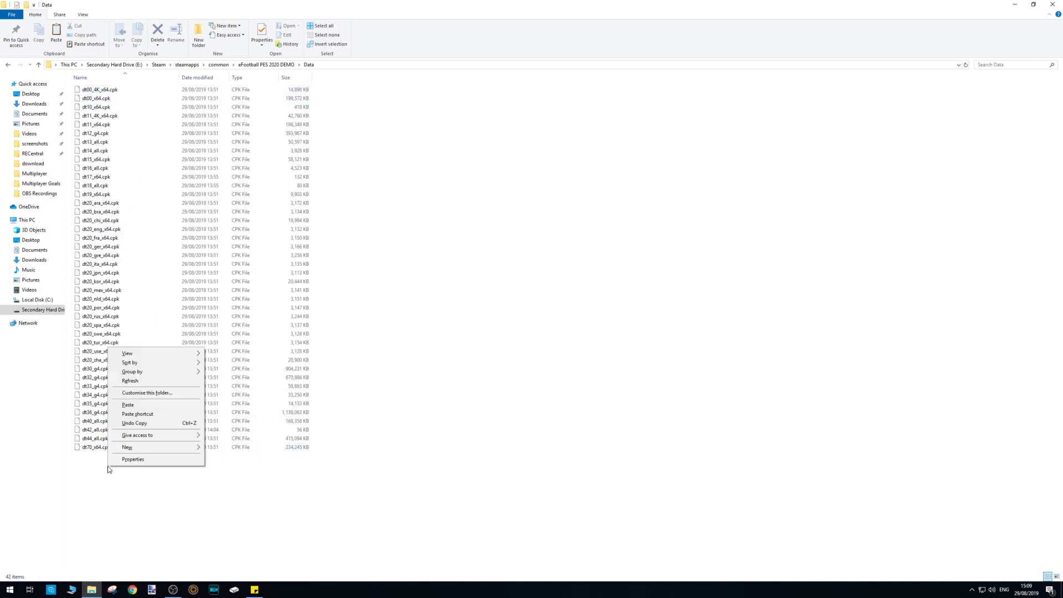
{"action": "left_click", "coordinate": [128, 404]}
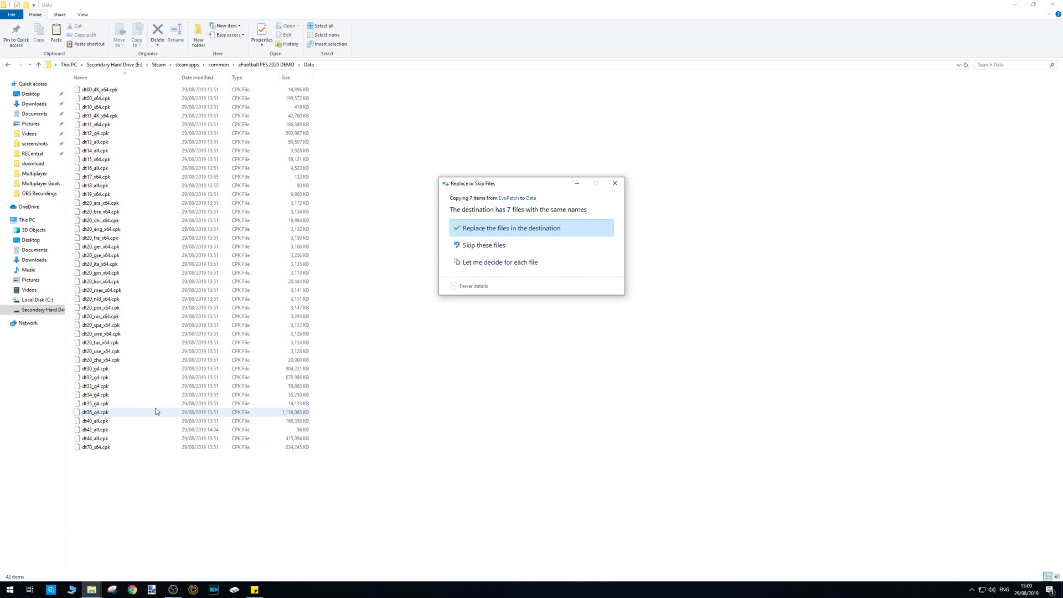
{"action": "left_click", "coordinate": [506, 229]}
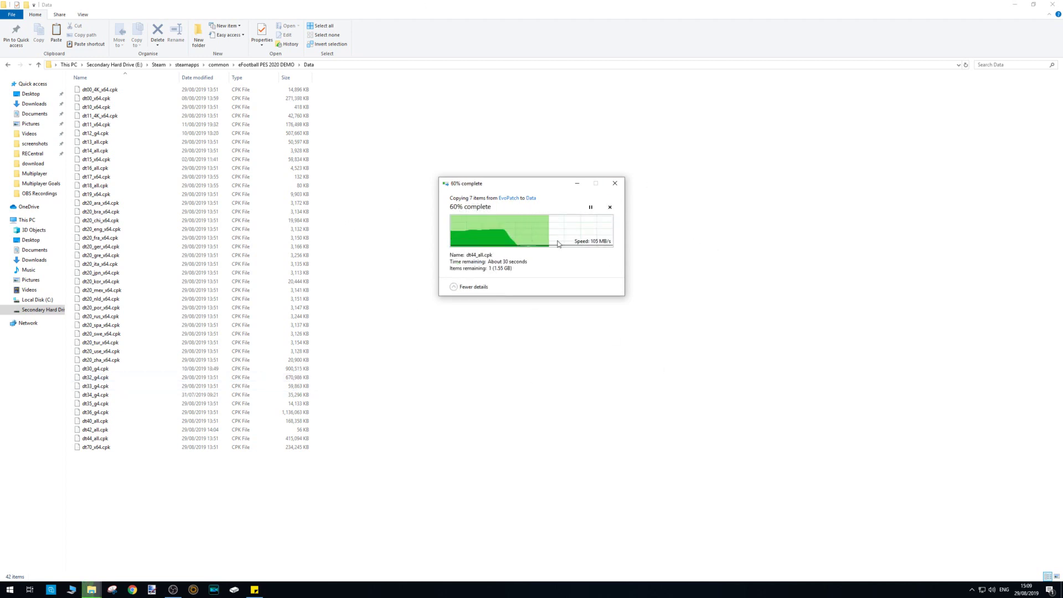
{"action": "left_click", "coordinate": [243, 65]}
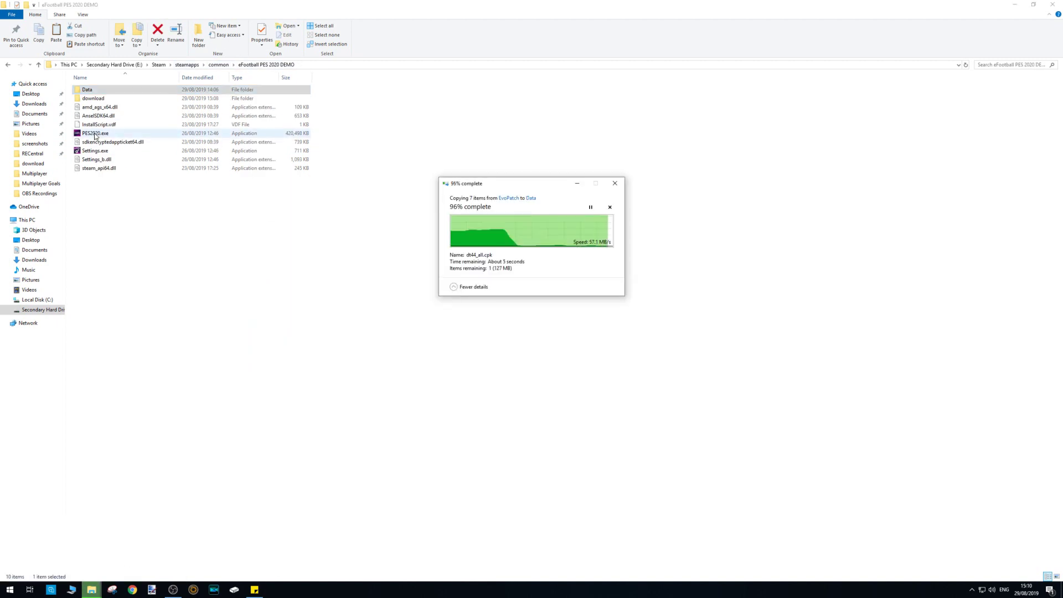